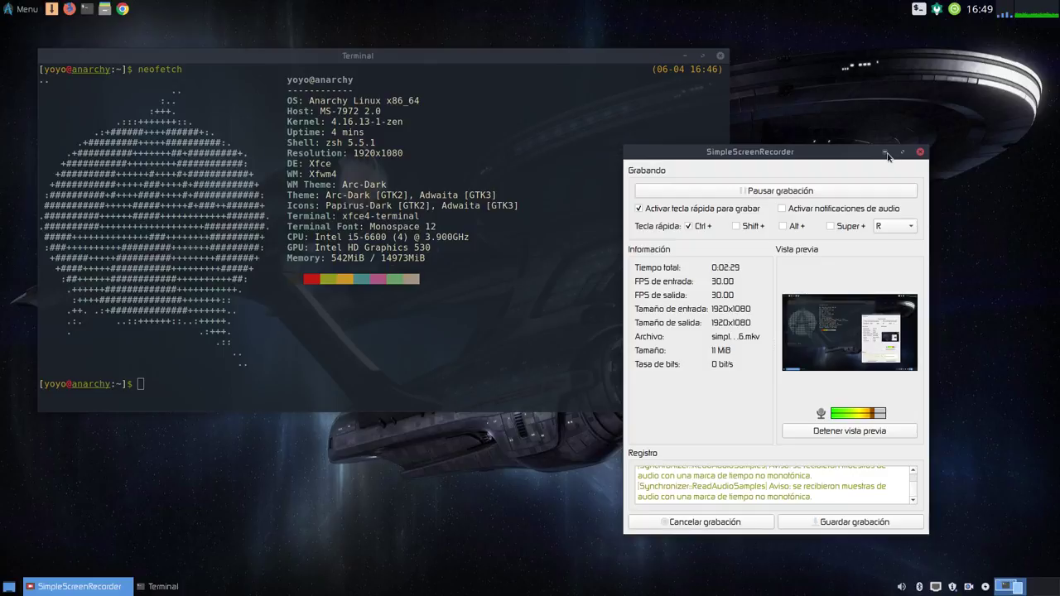
# Minimize the screen recorder and terminal windows and open the desktop's Configuración settings manager.
pyautogui.click(886, 152)
pyautogui.click(684, 56)
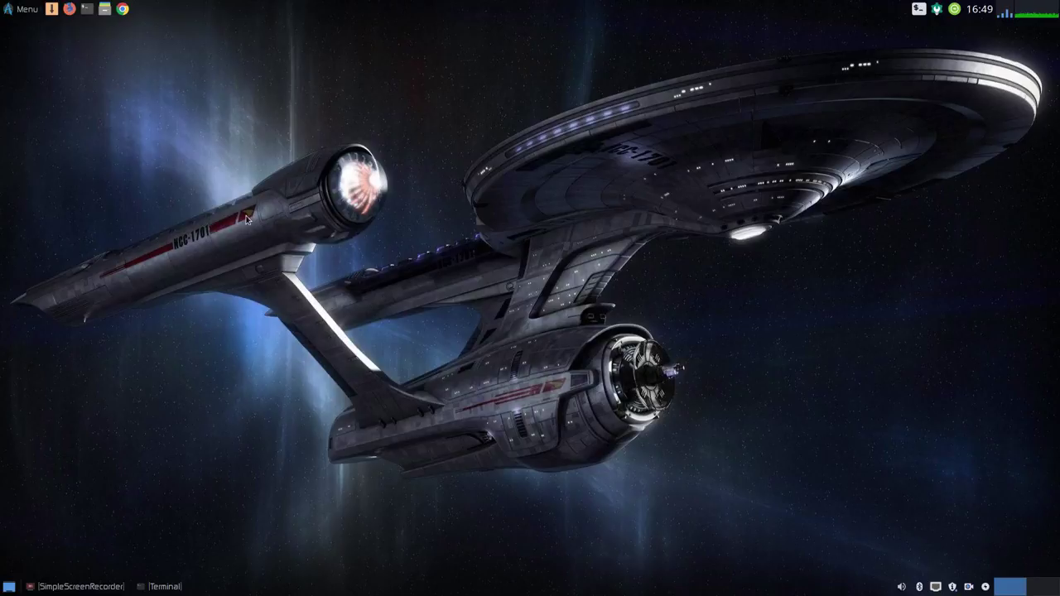
pyautogui.click(28, 10)
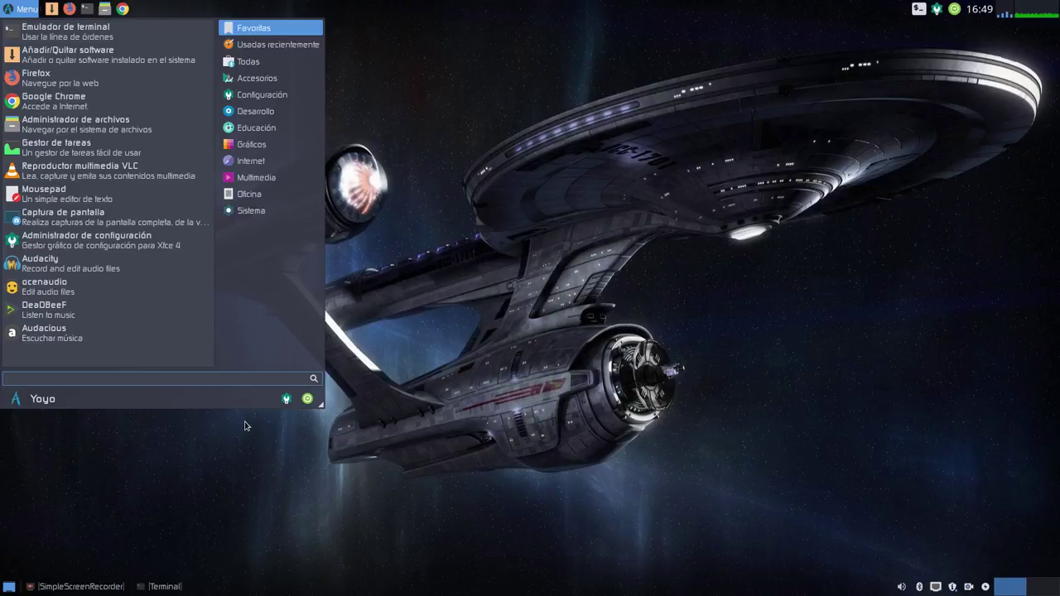
pyautogui.click(284, 399)
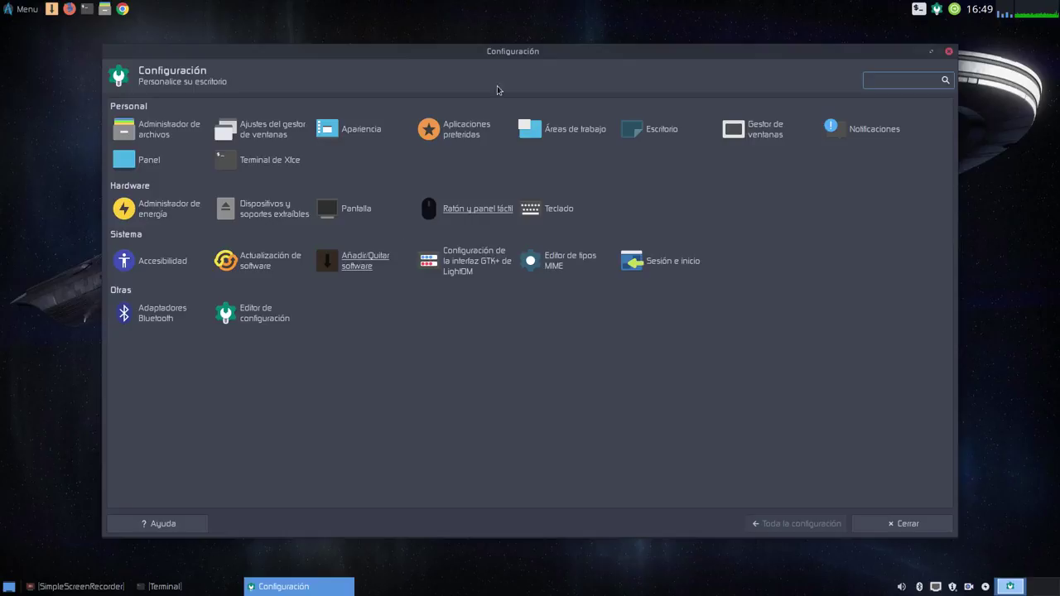
pyautogui.moveTo(511, 56); pyautogui.dragTo(511, 50)
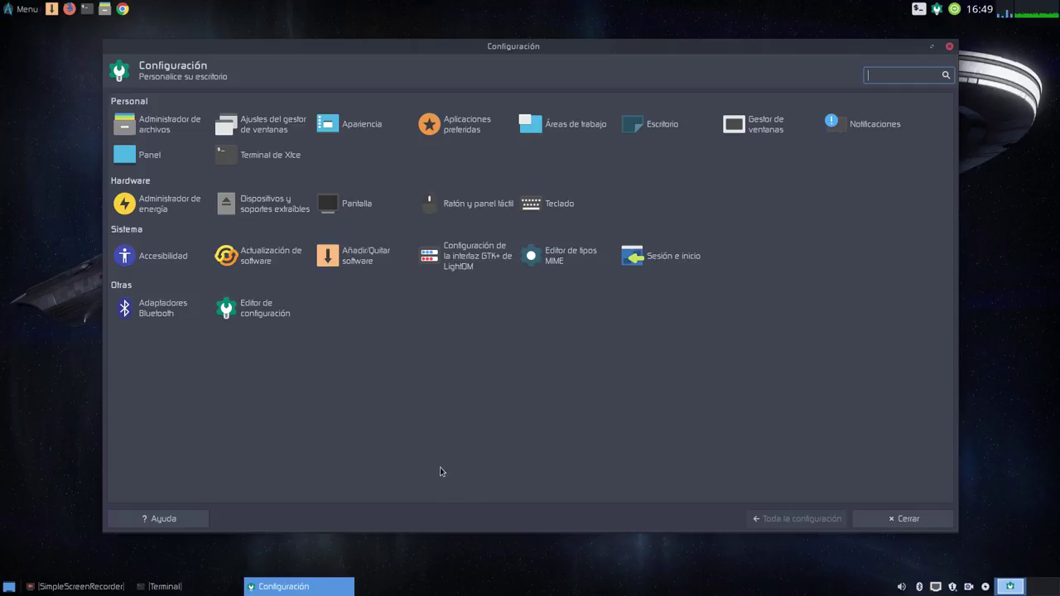
# Open the LightDM GTK+ greeter settings and authenticate with the account password.
pyautogui.click(452, 271)
pyautogui.write('*********')
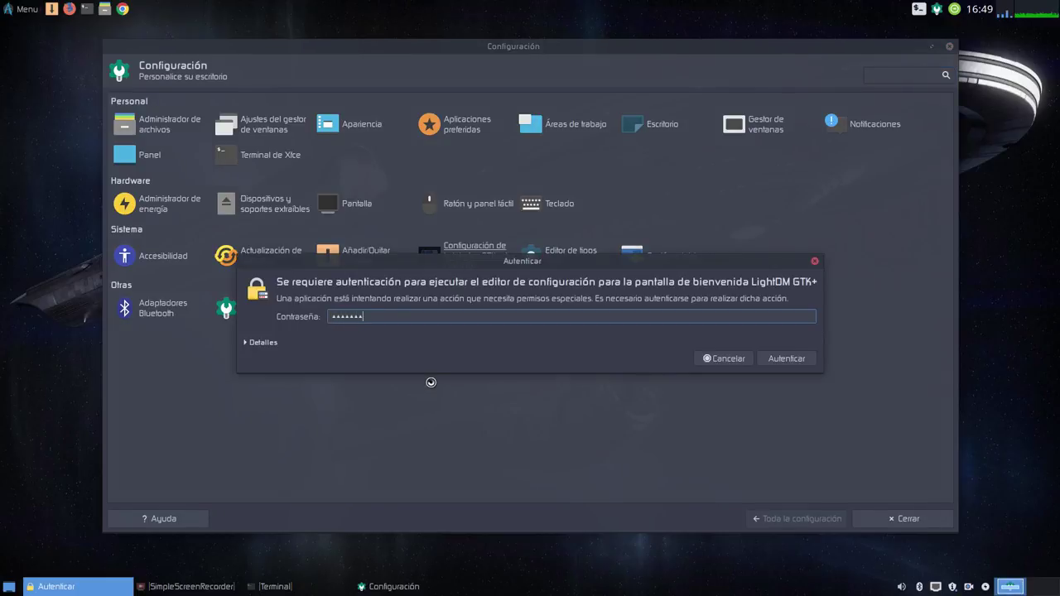
pyautogui.press('Return')
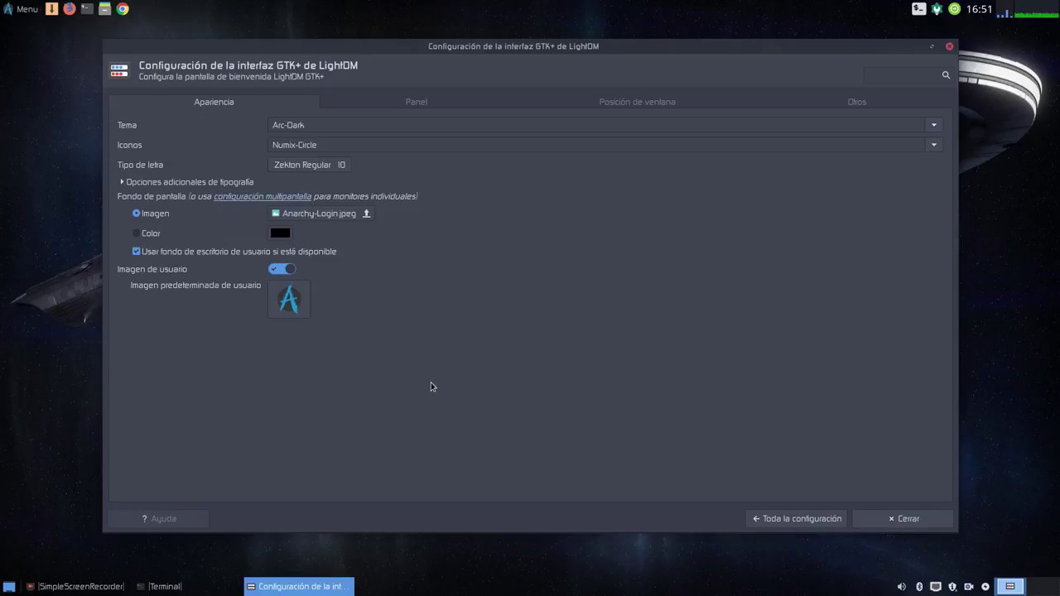
# Examine the greeter's panel, window position and miscellaneous settings for an autologin option, and close the settings manager.
pyautogui.moveTo(505, 47); pyautogui.dragTo(504, 54)
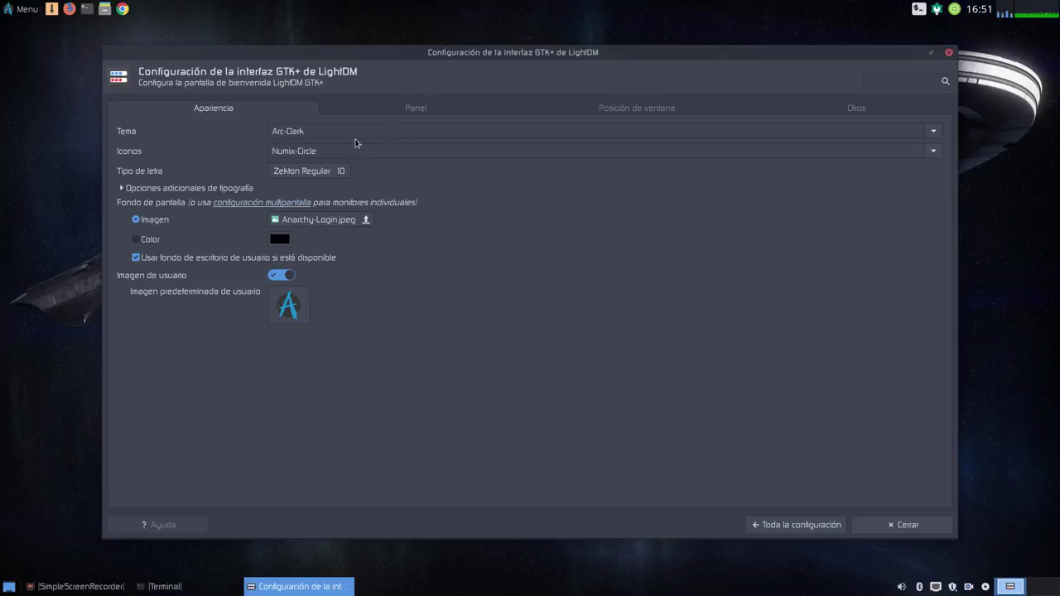
pyautogui.click(410, 115)
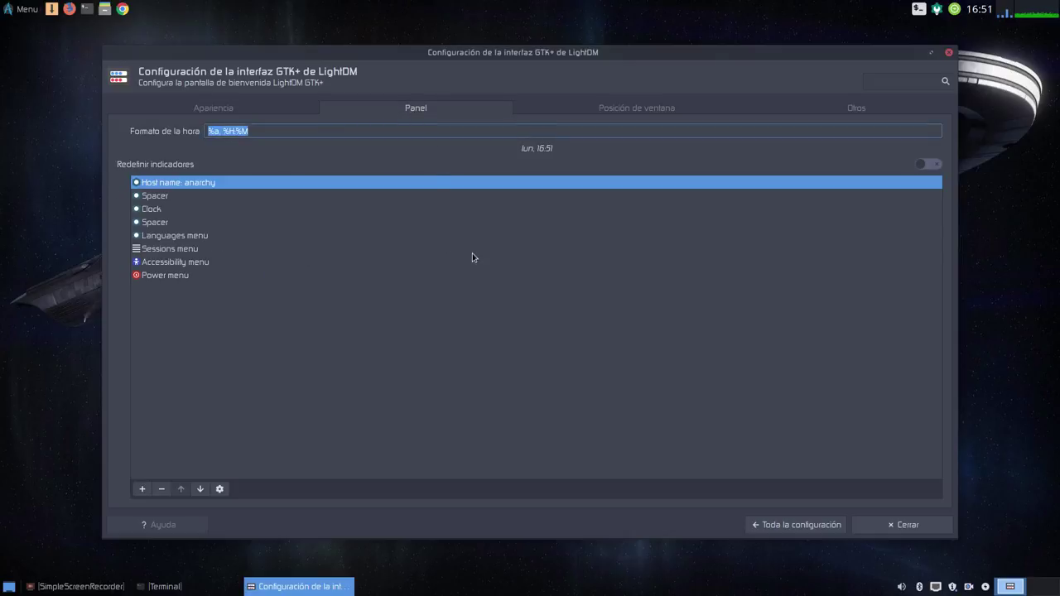
pyautogui.click(614, 112)
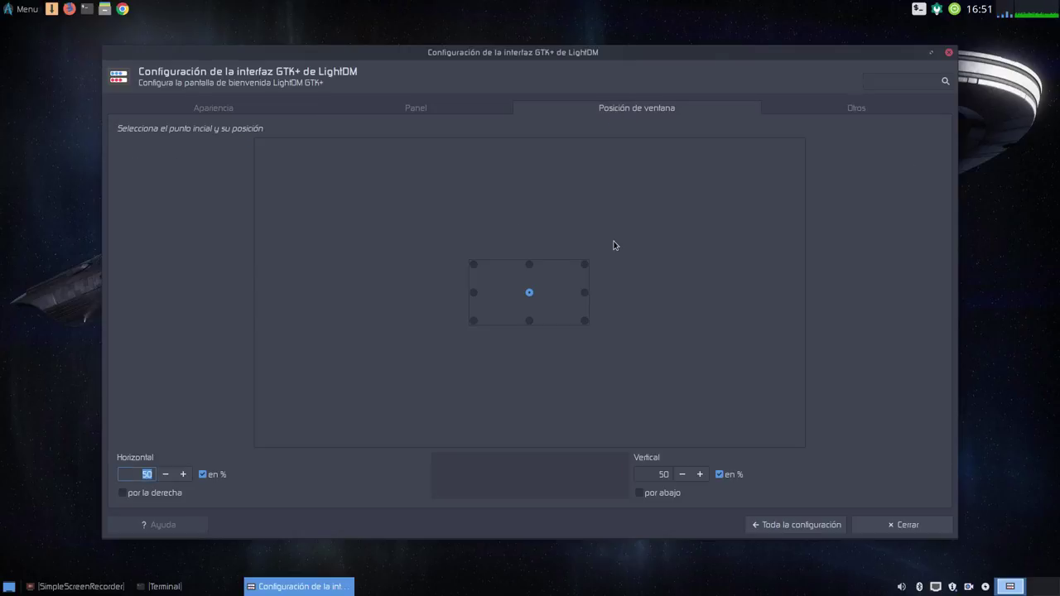
pyautogui.click(869, 110)
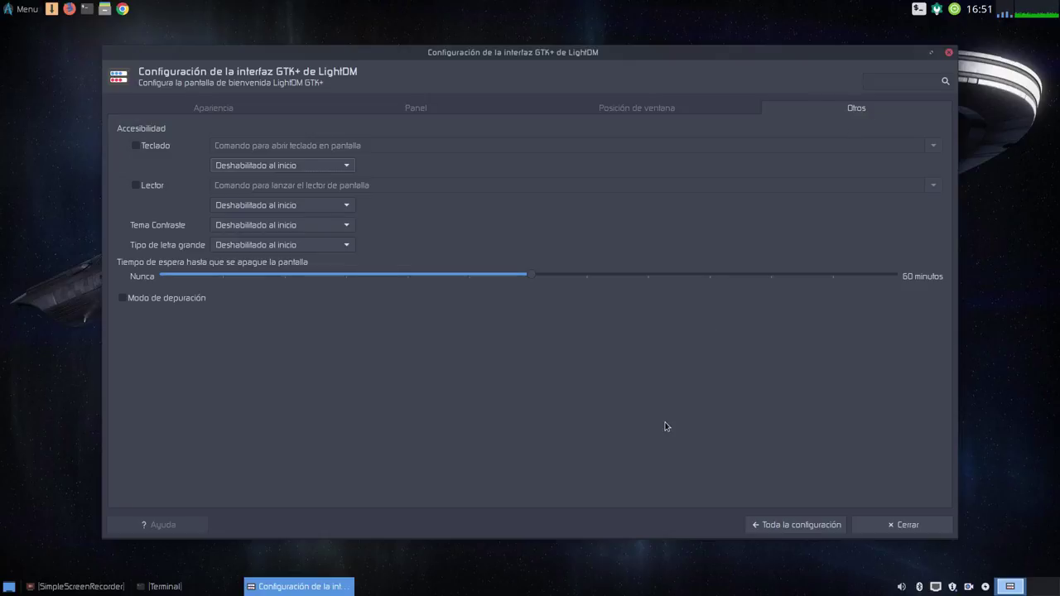
pyautogui.click(906, 525)
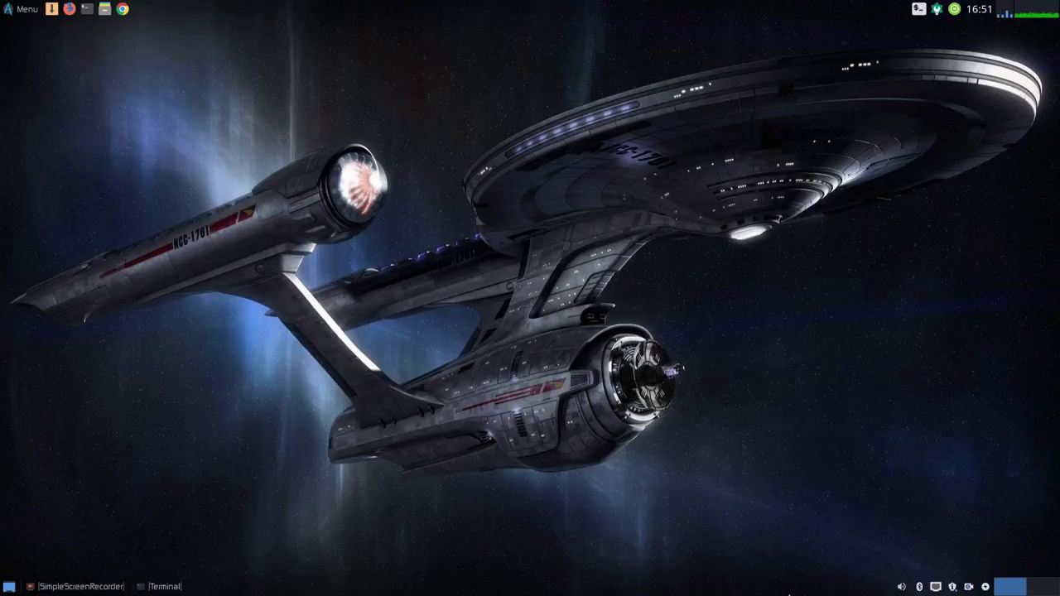
# Open the file manager, shrink its window and move it toward the middle of the desktop.
pyautogui.click(105, 9)
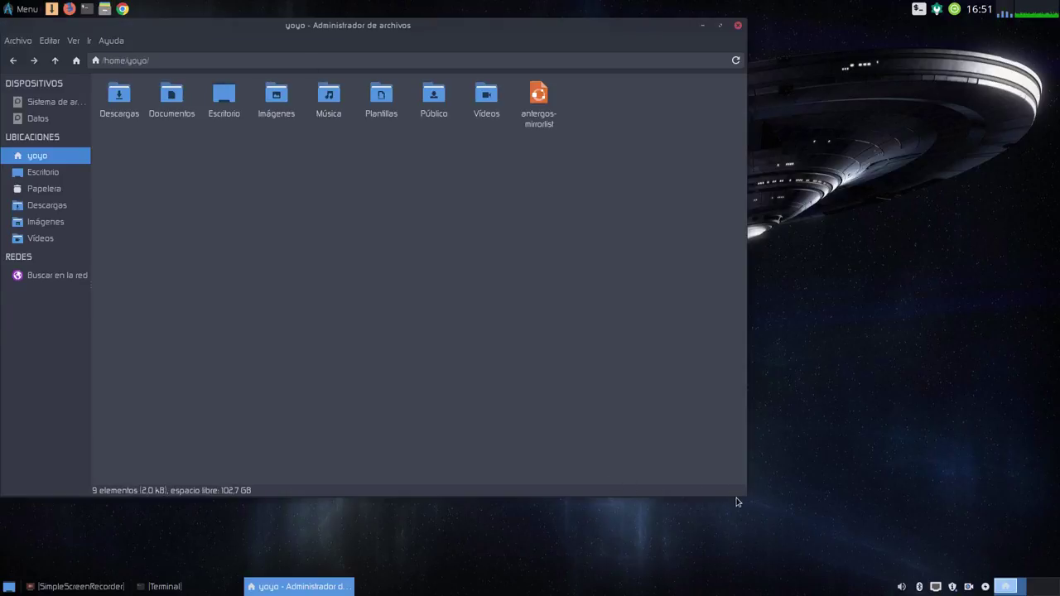
pyautogui.moveTo(737, 501); pyautogui.dragTo(593, 412)
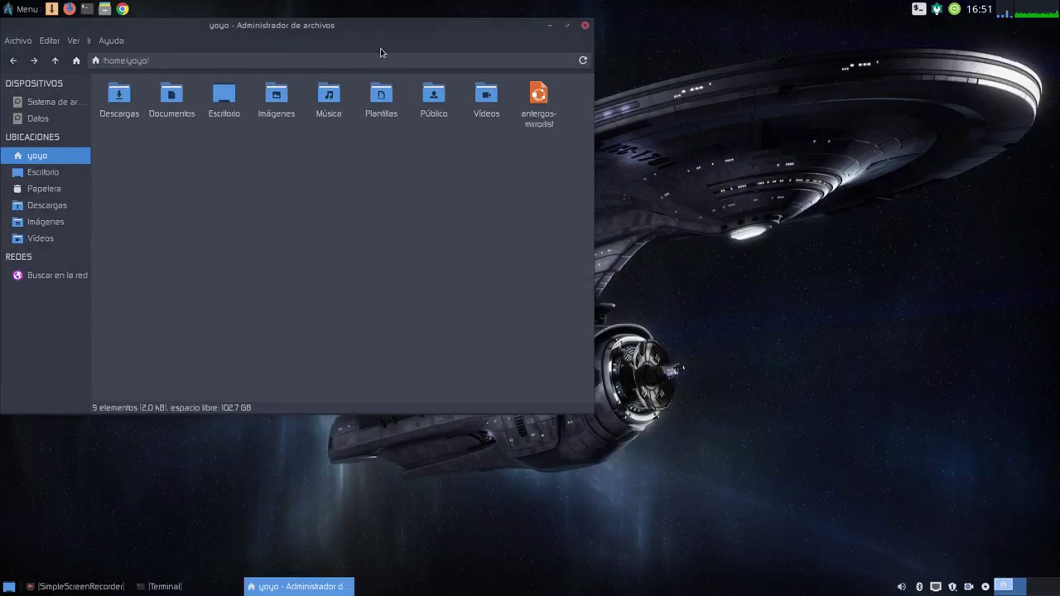
pyautogui.moveTo(349, 26); pyautogui.dragTo(544, 97)
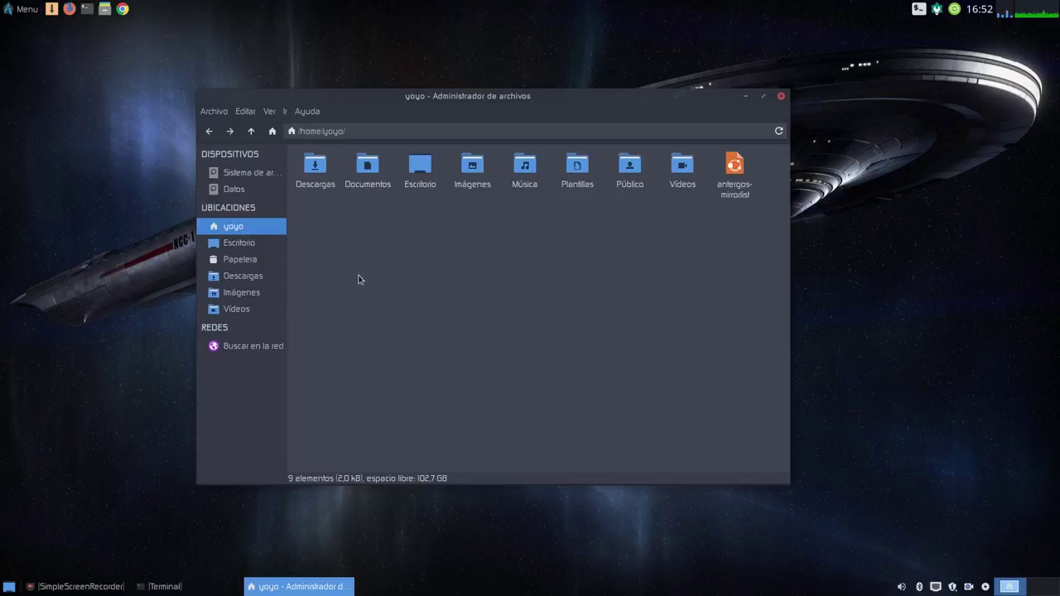
# Browse from the root file system to the /etc/lightdm folder, widening the side pane to fit the location names.
pyautogui.click(235, 176)
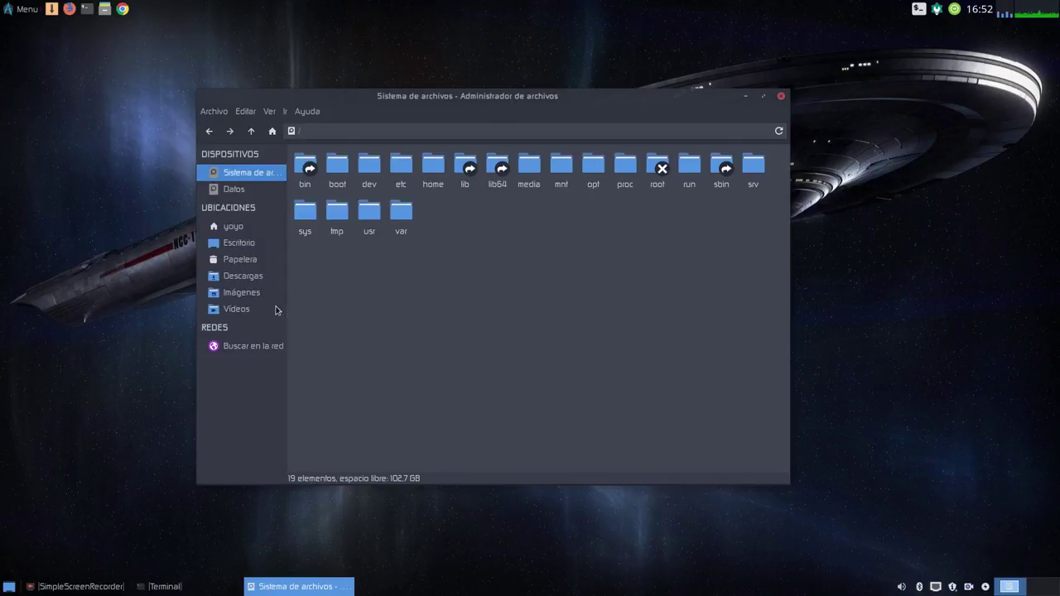
pyautogui.moveTo(286, 303); pyautogui.dragTo(307, 306)
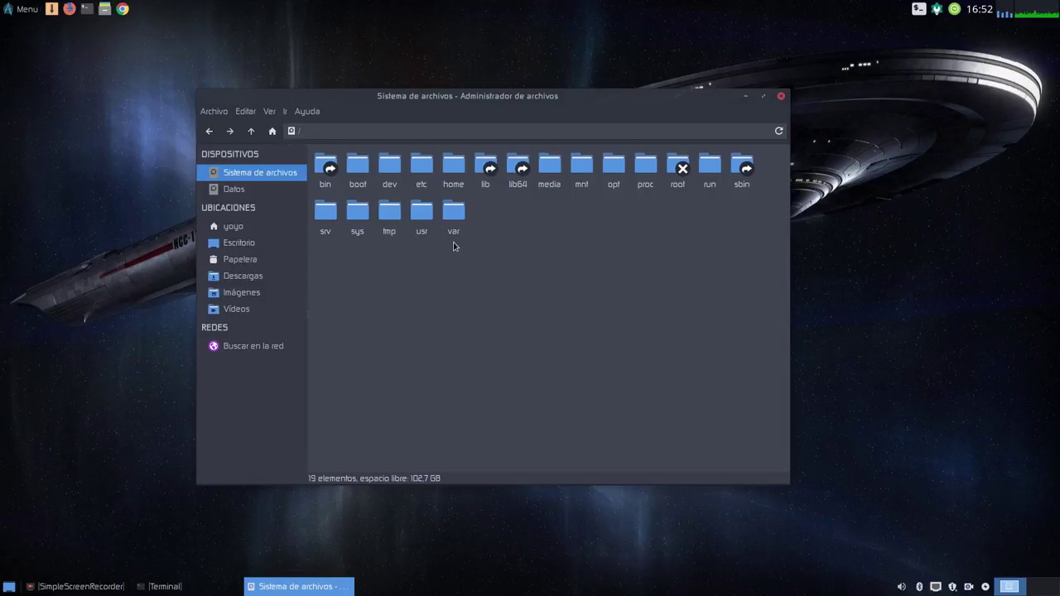
pyautogui.doubleClick(420, 170)
pyautogui.scroll(-2, 437, 293)
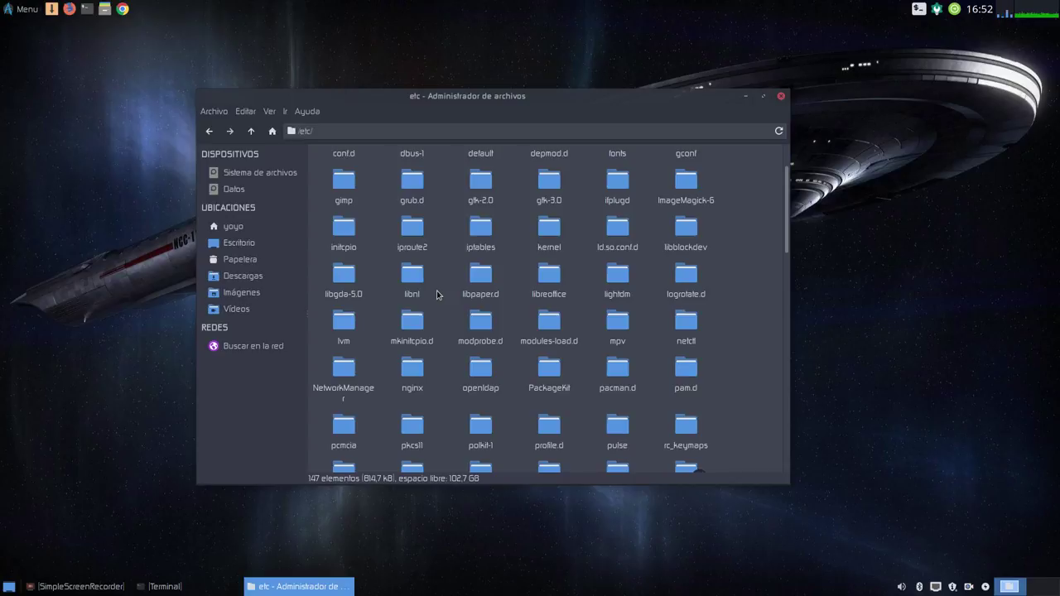
pyautogui.click(620, 286)
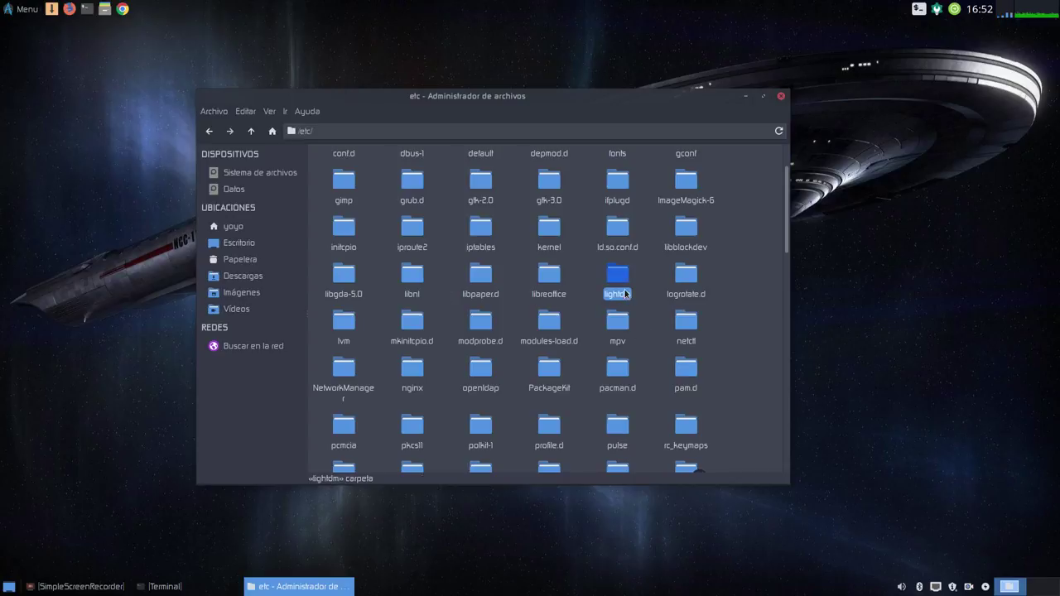
pyautogui.doubleClick(615, 276)
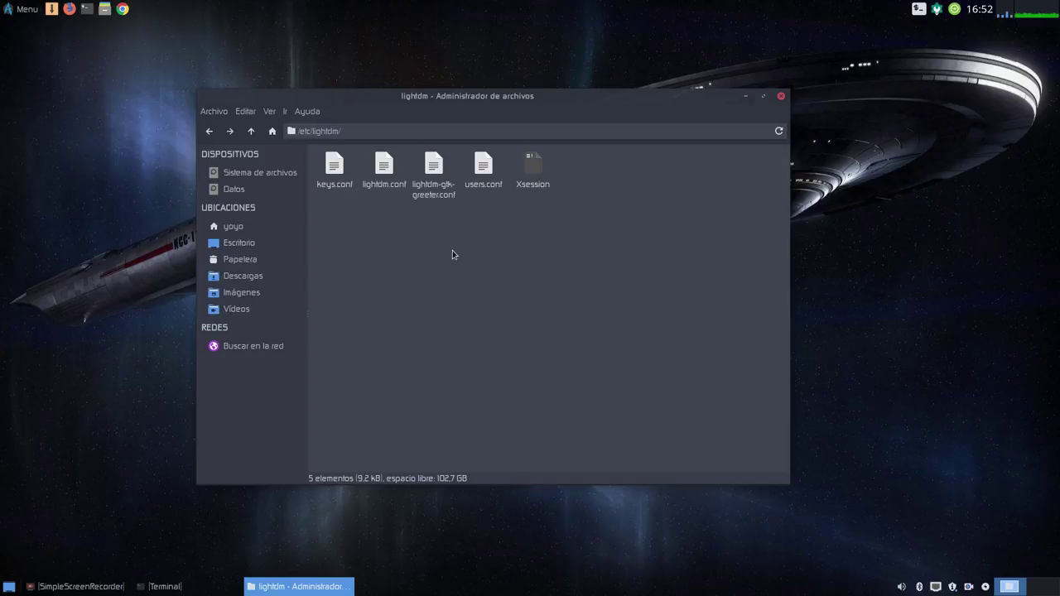
# Open lightdm.conf in Mousepad and find the autologin-user line in the [Seat:*] section.
pyautogui.click(383, 170)
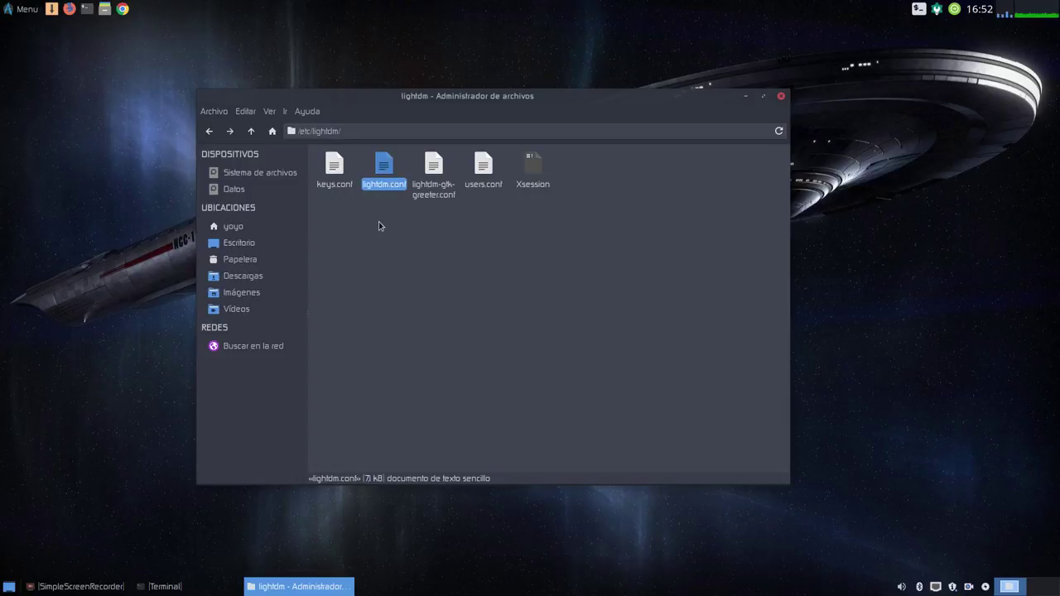
pyautogui.rightClick(384, 164)
pyautogui.click(413, 169)
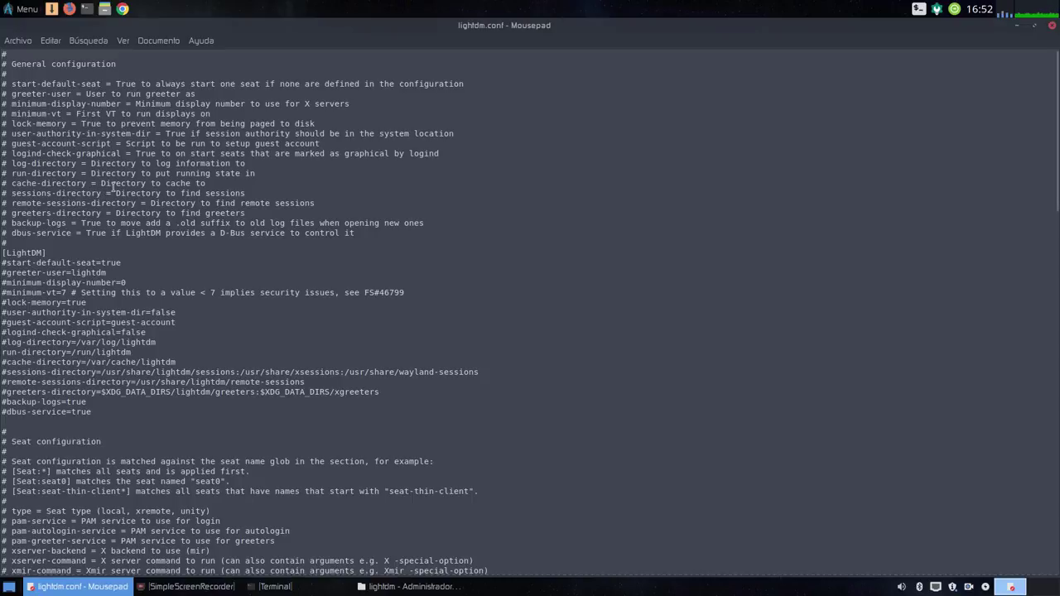
pyautogui.scroll(-14, 108, 185)
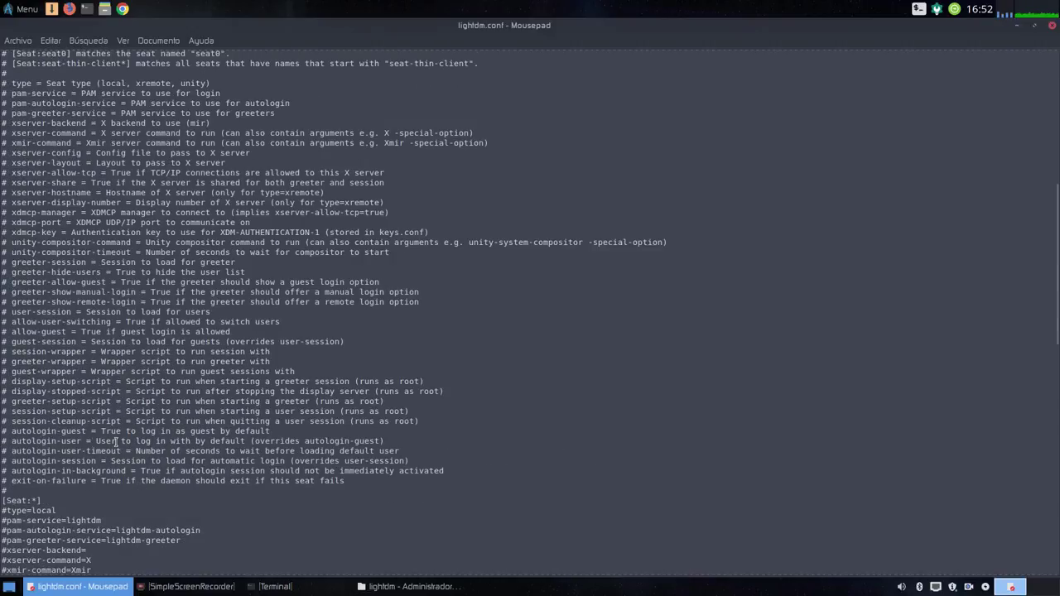
pyautogui.scroll(-5, 121, 490)
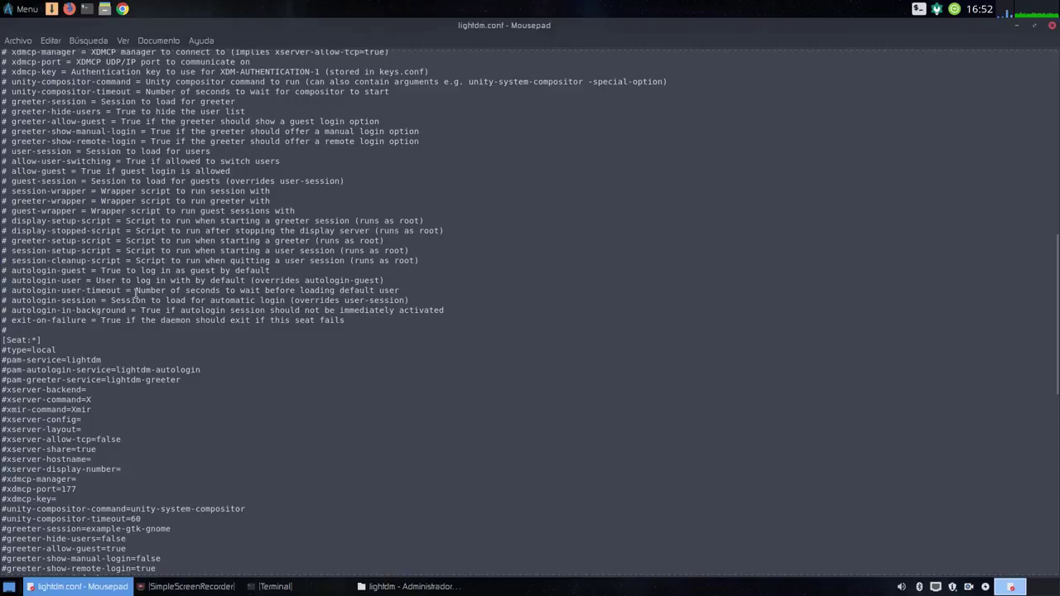
pyautogui.scroll(-7, 121, 274)
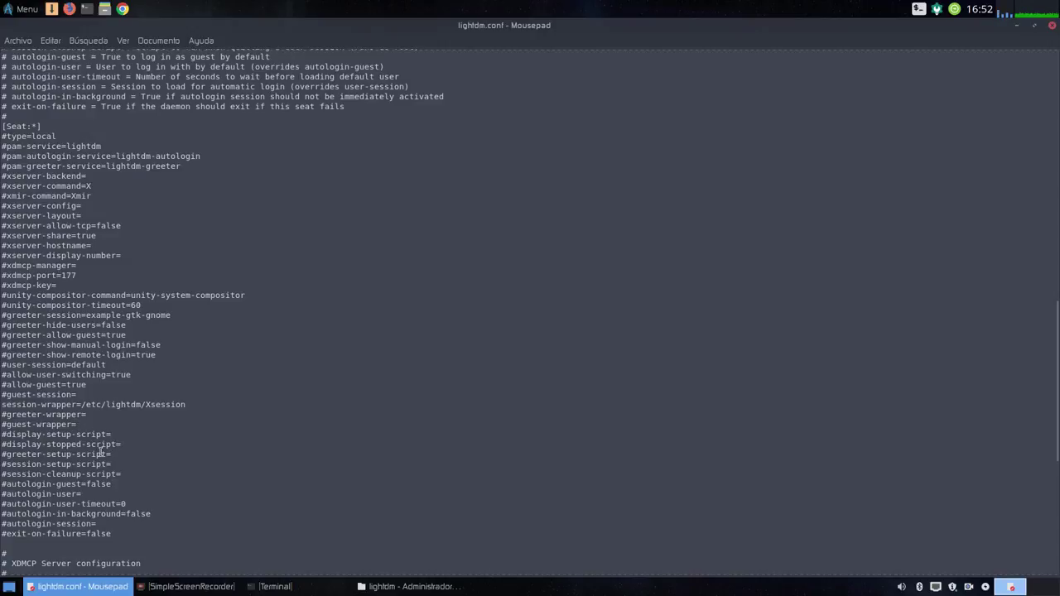
# Highlight the #autologin-user= line to point out its comment mark and value position, and close the editor without changes.
pyautogui.moveTo(86, 495); pyautogui.dragTo(2, 497)
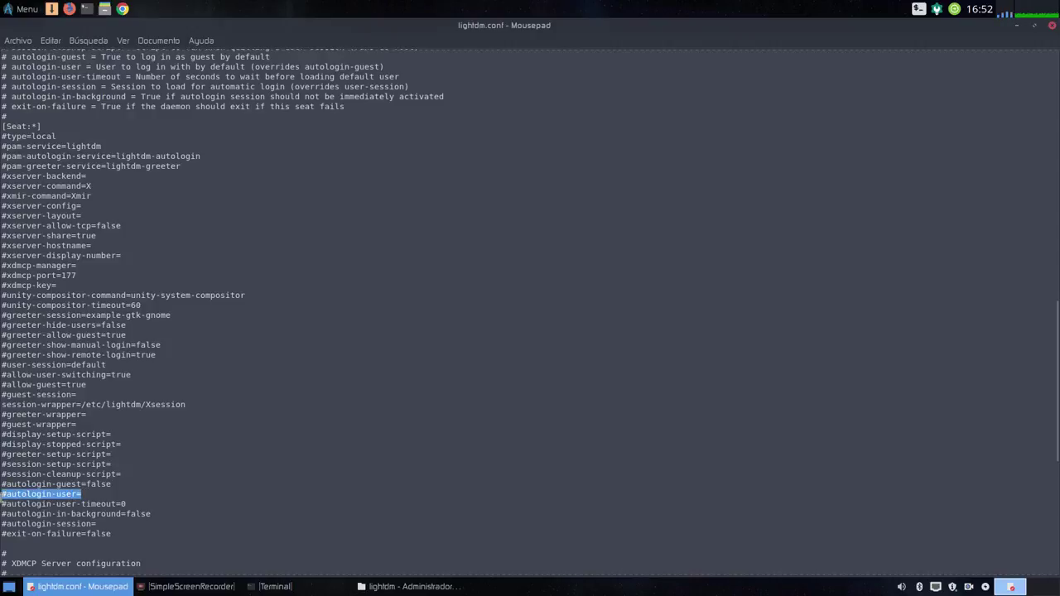
pyautogui.click(88, 494)
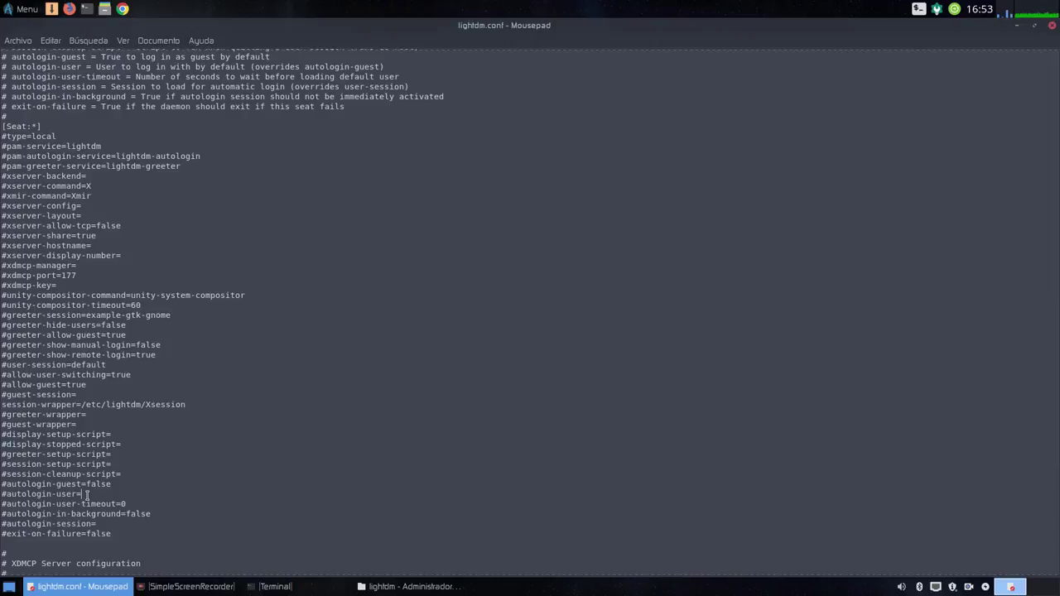
pyautogui.tripleClick(86, 495)
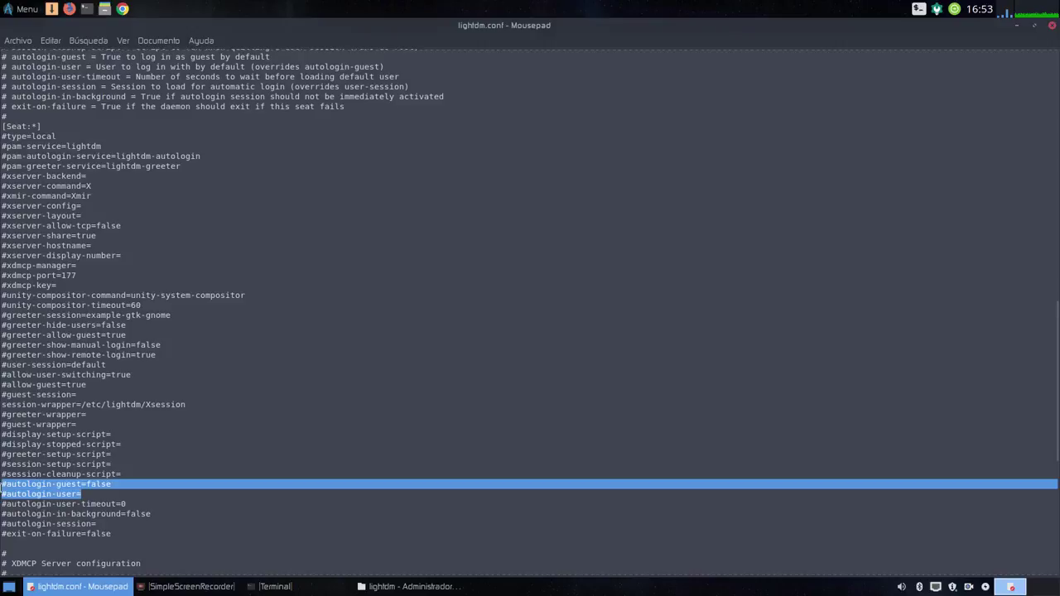
pyautogui.click(84, 494)
pyautogui.moveTo(84, 494); pyautogui.dragTo(1, 494)
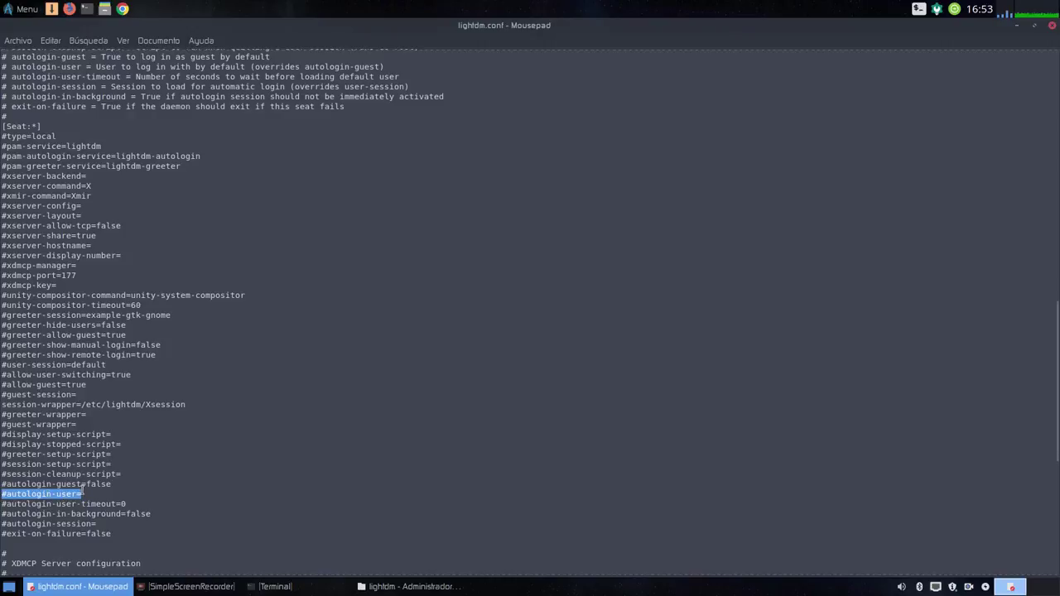
pyautogui.click(40, 495)
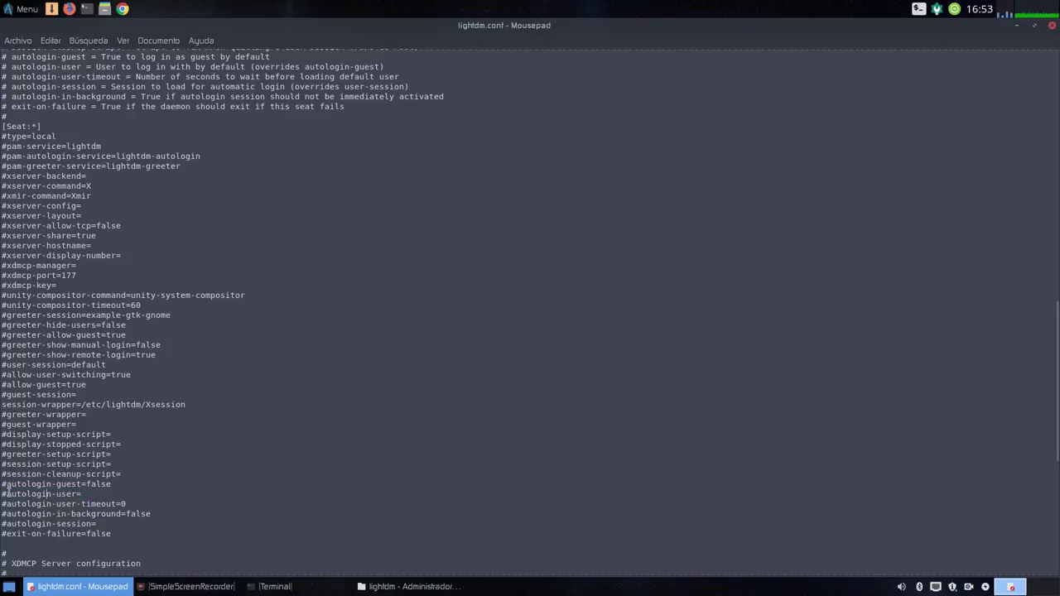
pyautogui.click(87, 495)
pyautogui.click(1051, 26)
# Shrink the file manager window further, reposition it near the middle of the desktop and deselect lightdm.conf.
pyautogui.moveTo(513, 99); pyautogui.dragTo(646, 29)
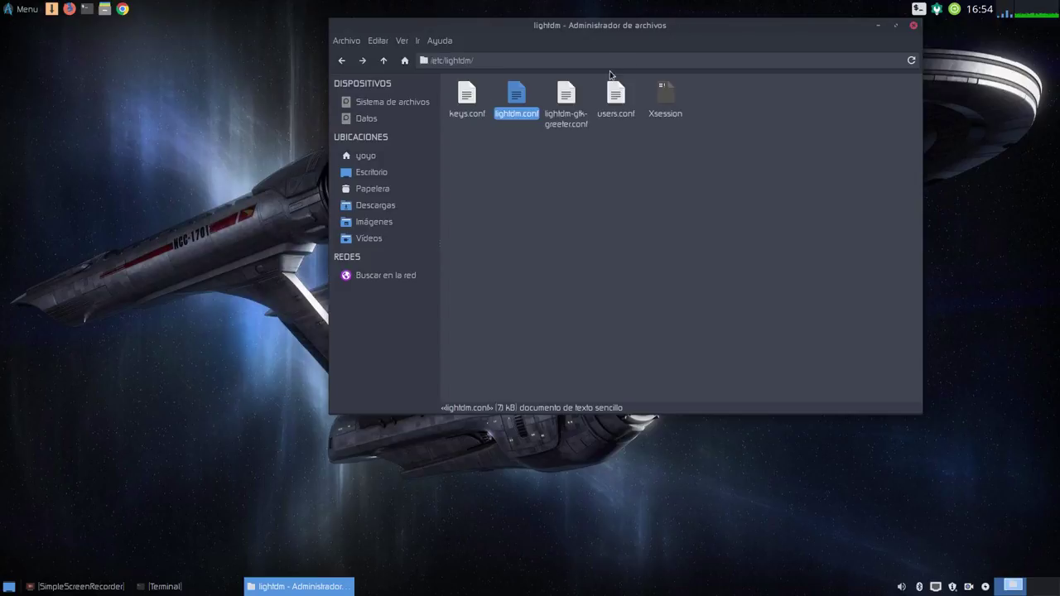
pyautogui.click(855, 382)
pyautogui.moveTo(919, 419); pyautogui.dragTo(863, 339)
pyautogui.moveTo(644, 30); pyautogui.dragTo(670, 121)
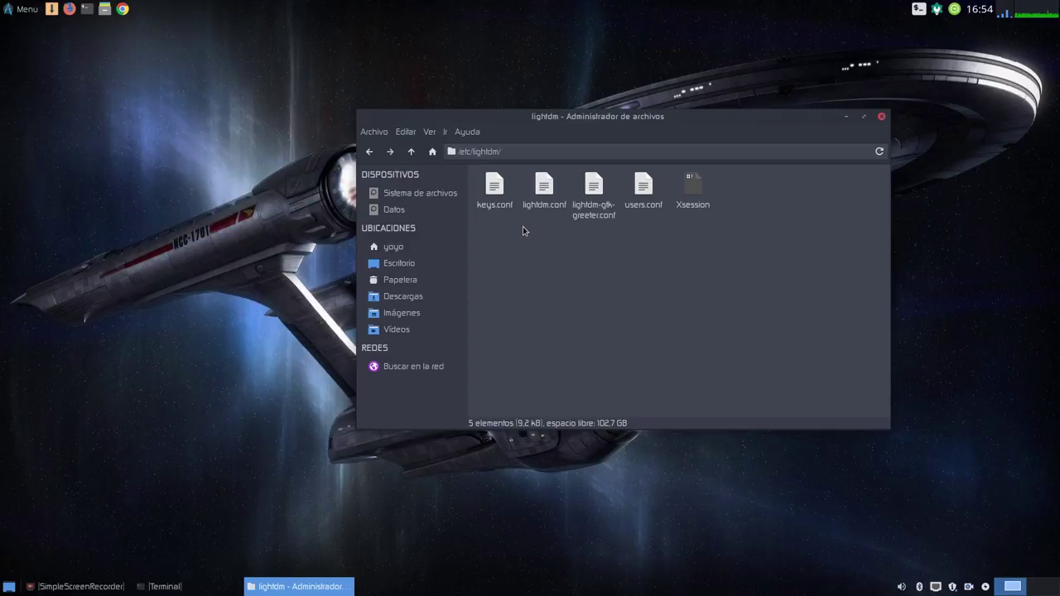
pyautogui.hotkey('ctrl', 'l')
pyautogui.click(528, 242)
# Open a new terminal, shift it away from the screen edge and begin the command "sudo mousepad" without running it.
pyautogui.click(86, 9)
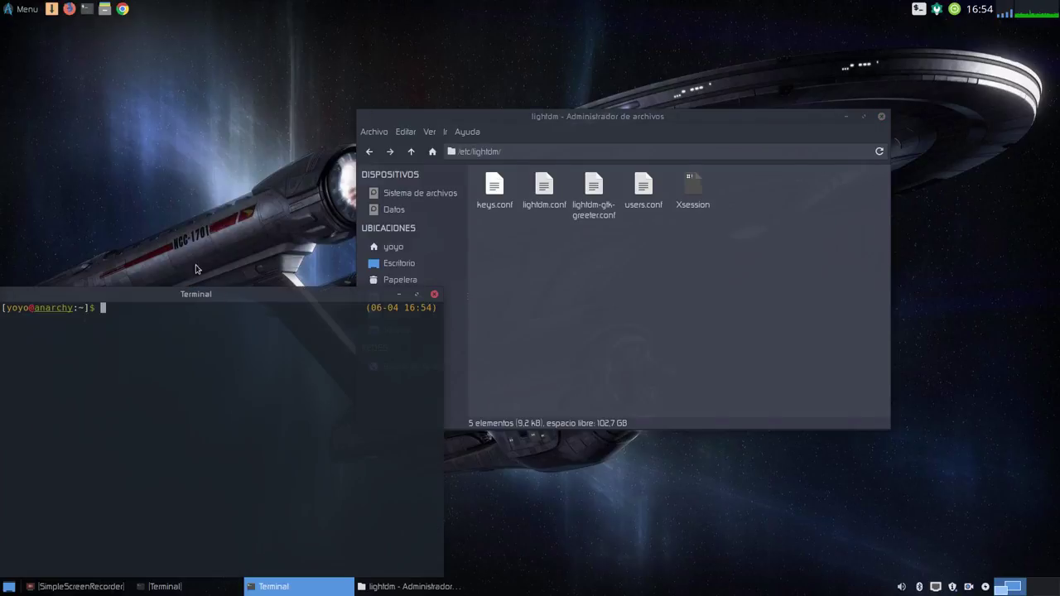
pyautogui.moveTo(261, 298); pyautogui.dragTo(312, 298)
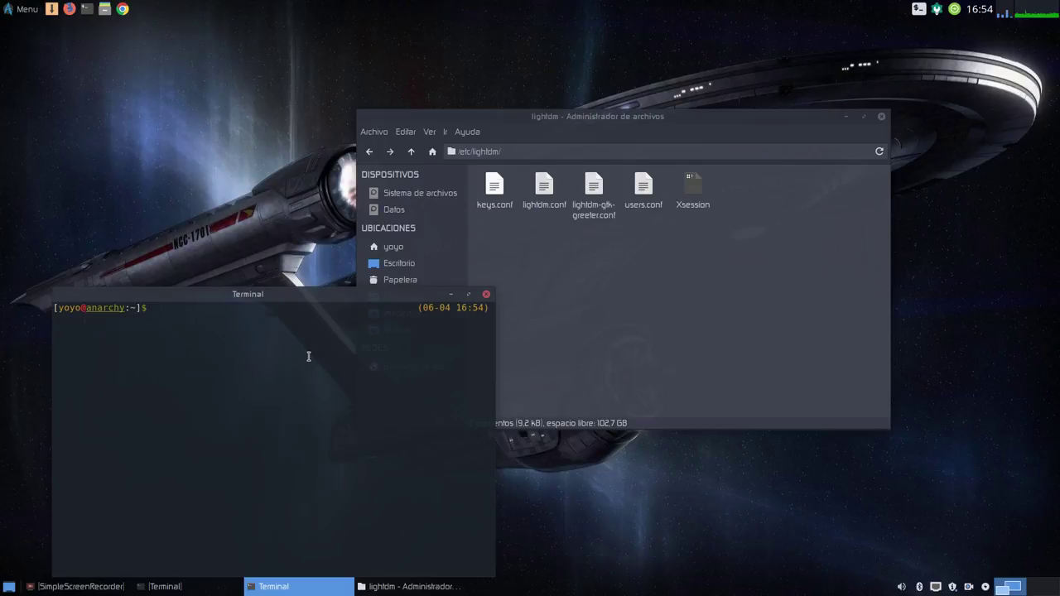
pyautogui.write('sudo')
pyautogui.write('mousepad')
# Complete the sudo mousepad command with the path of lightdm.conf in /etc/lightdm and run it to open the file as root.
pyautogui.moveTo(515, 149); pyautogui.dragTo(460, 144)
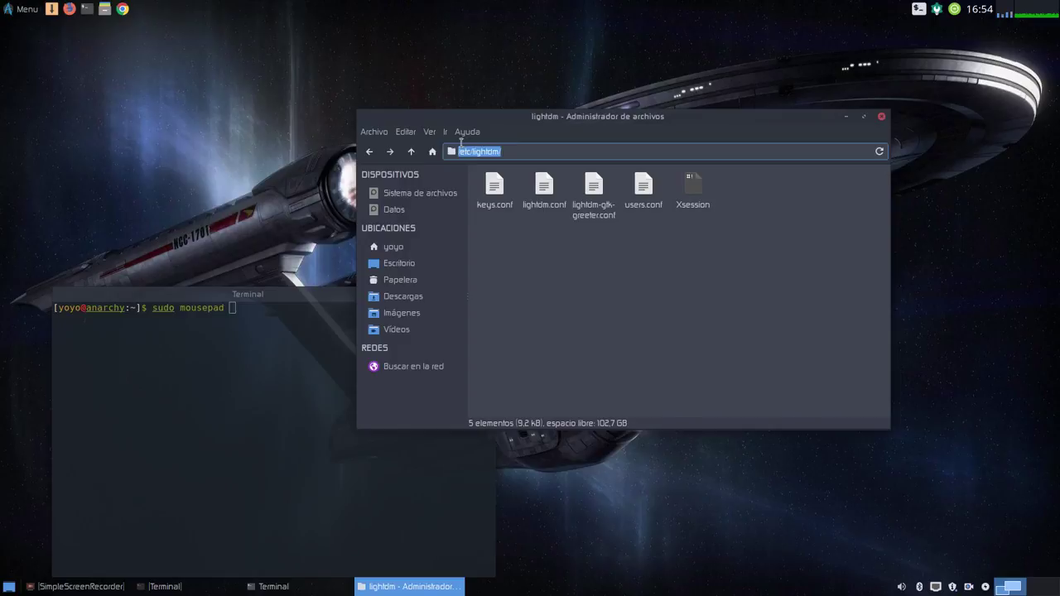
pyautogui.click(183, 385)
pyautogui.click(566, 230)
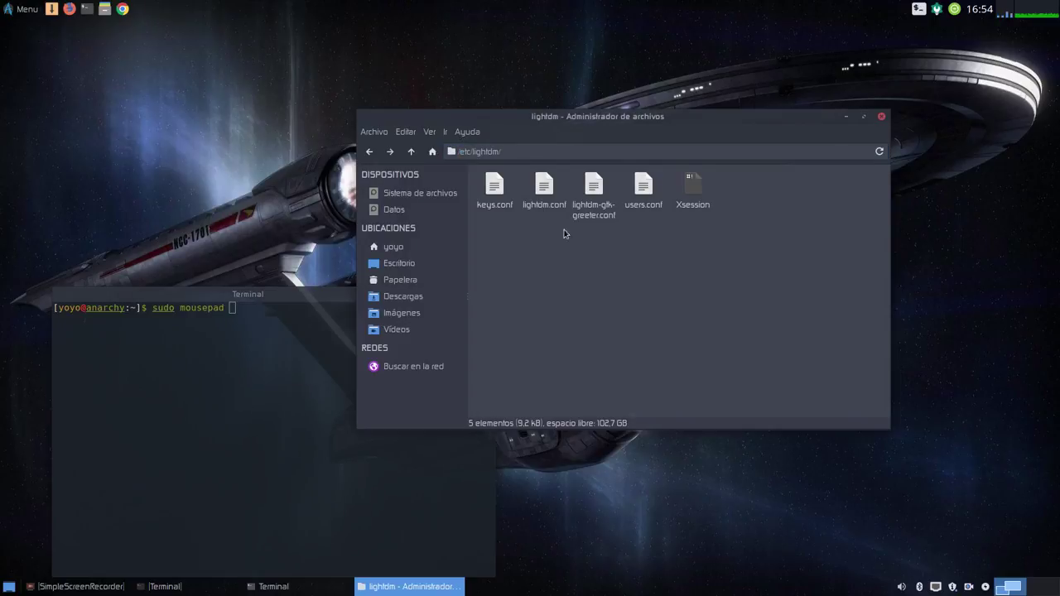
pyautogui.click(544, 186)
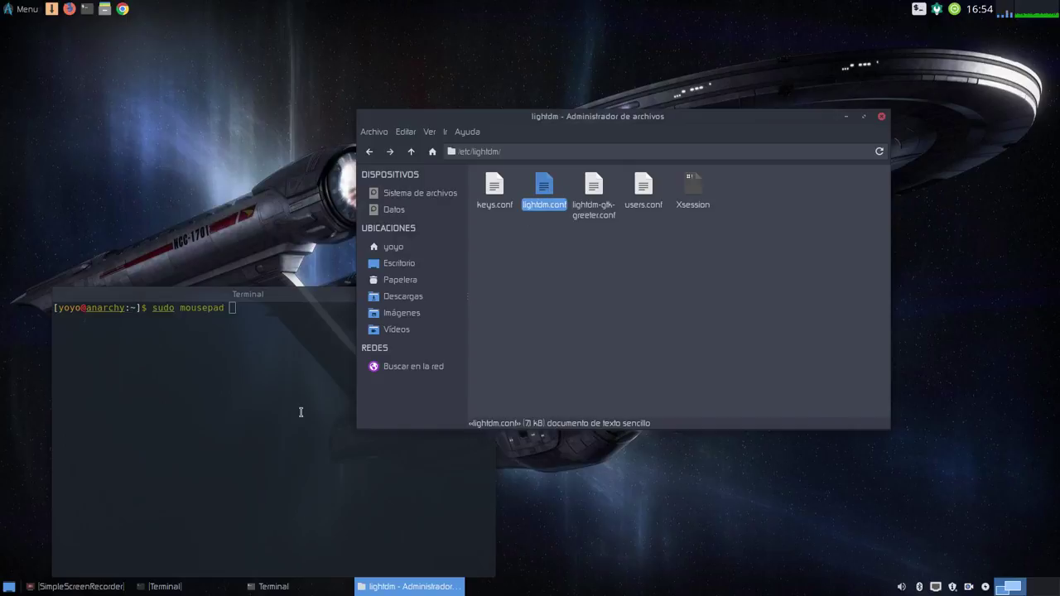
pyautogui.click(301, 412)
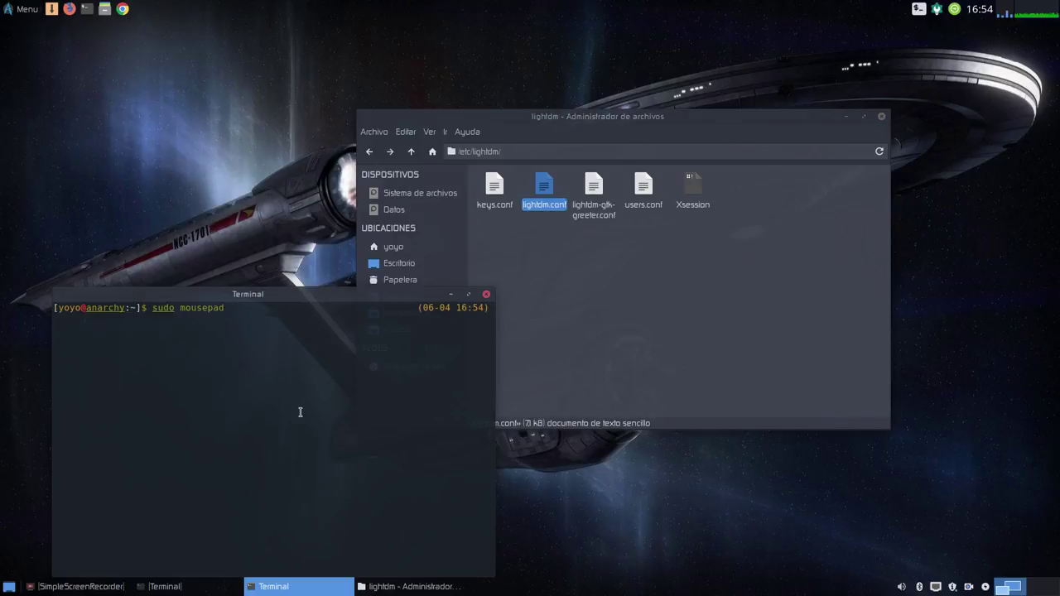
pyautogui.click(546, 189)
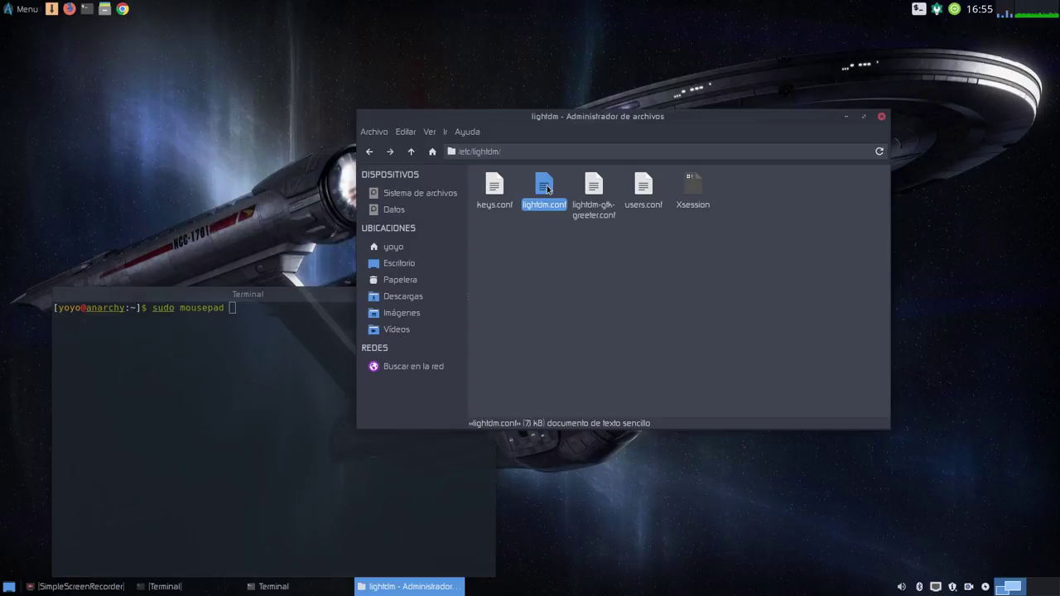
pyautogui.moveTo(546, 189); pyautogui.dragTo(290, 389)
pyautogui.click(264, 418)
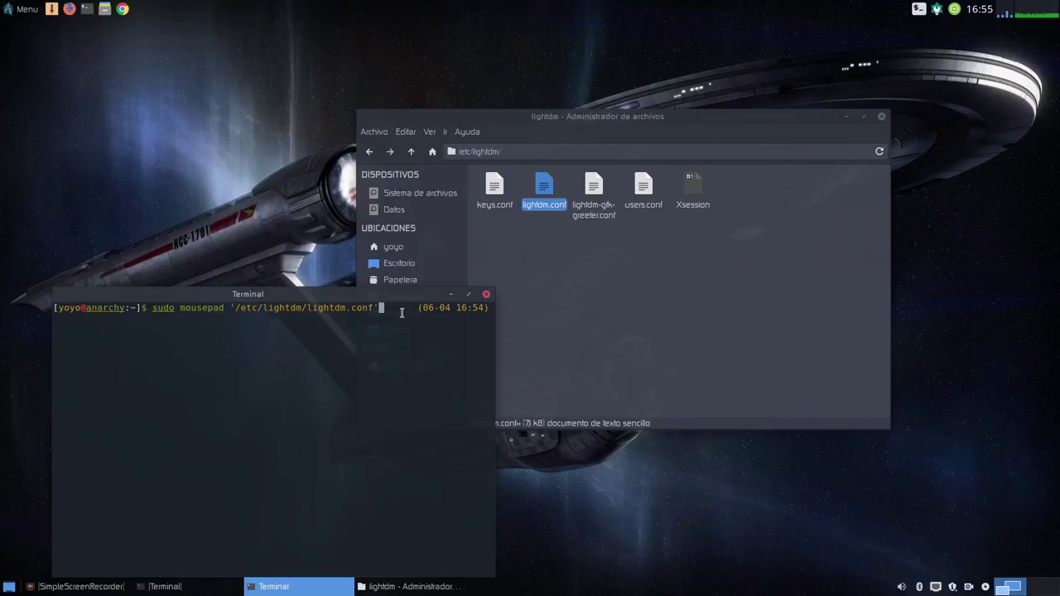
pyautogui.press('Return')
pyautogui.press('Return')
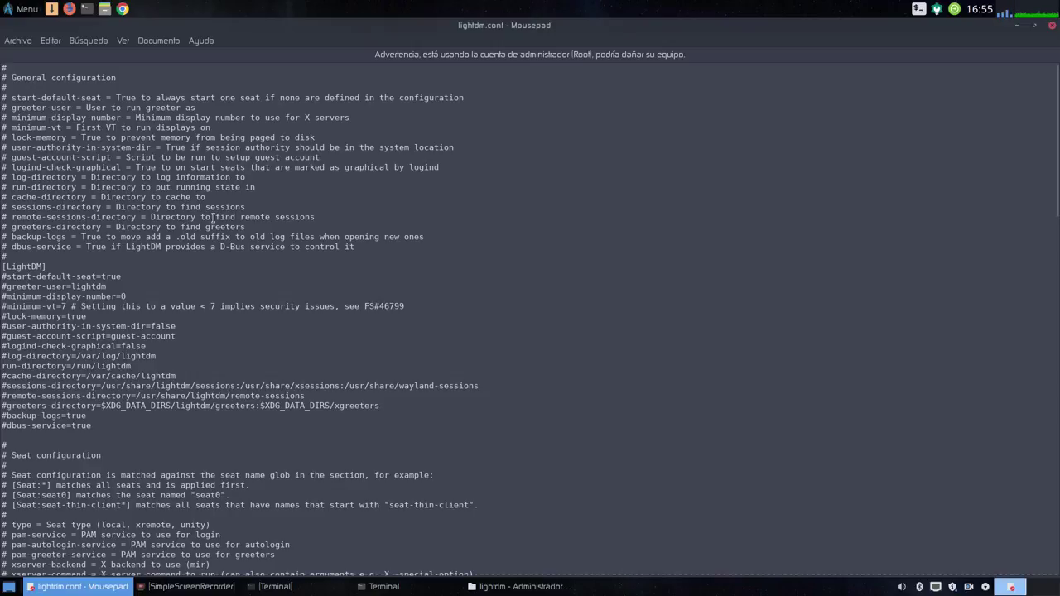
# Uncomment the autologin-user line in the [Seat:*] section, set it to the current account's user name and save the file.
pyautogui.scroll(-15, 216, 216)
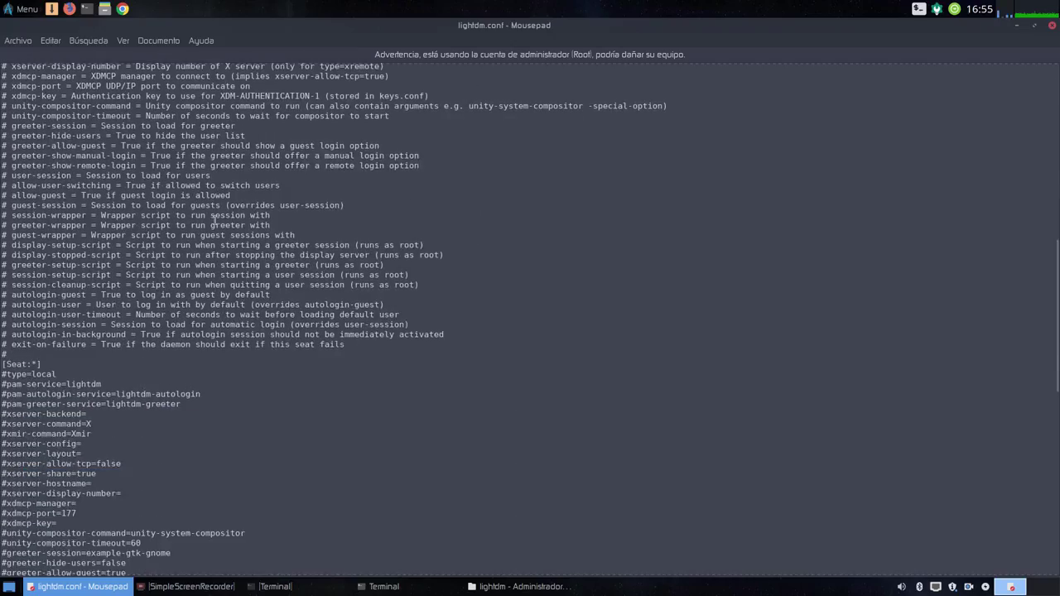
pyautogui.scroll(-5, 95, 325)
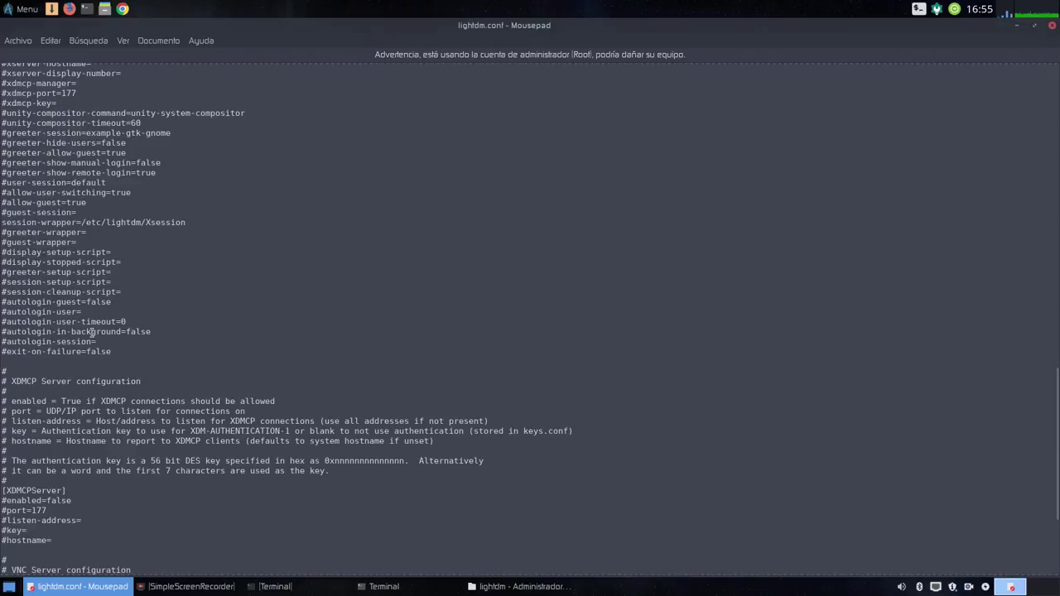
pyautogui.click(7, 313)
pyautogui.press('BackSpace')
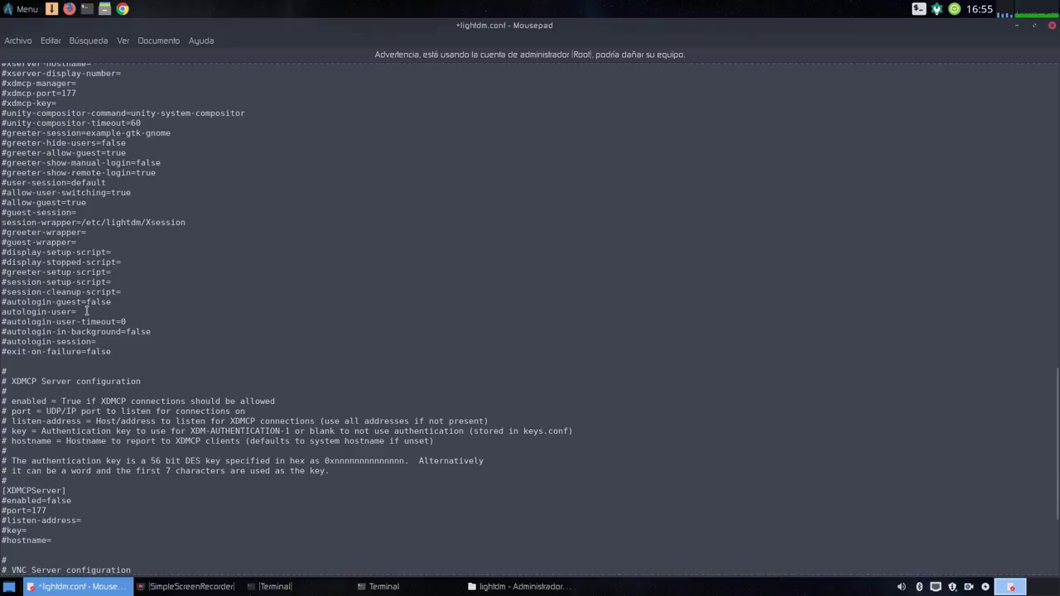
pyautogui.write('yoyoy')
pyautogui.press('BackSpace')
pyautogui.moveTo(98, 311); pyautogui.dragTo(1, 311)
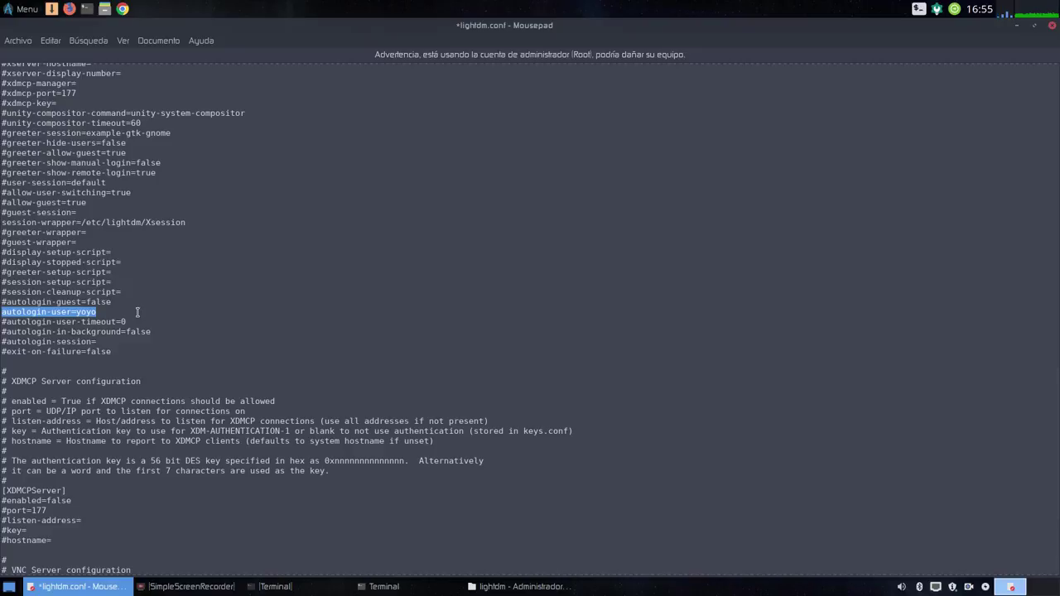
pyautogui.click(32, 40)
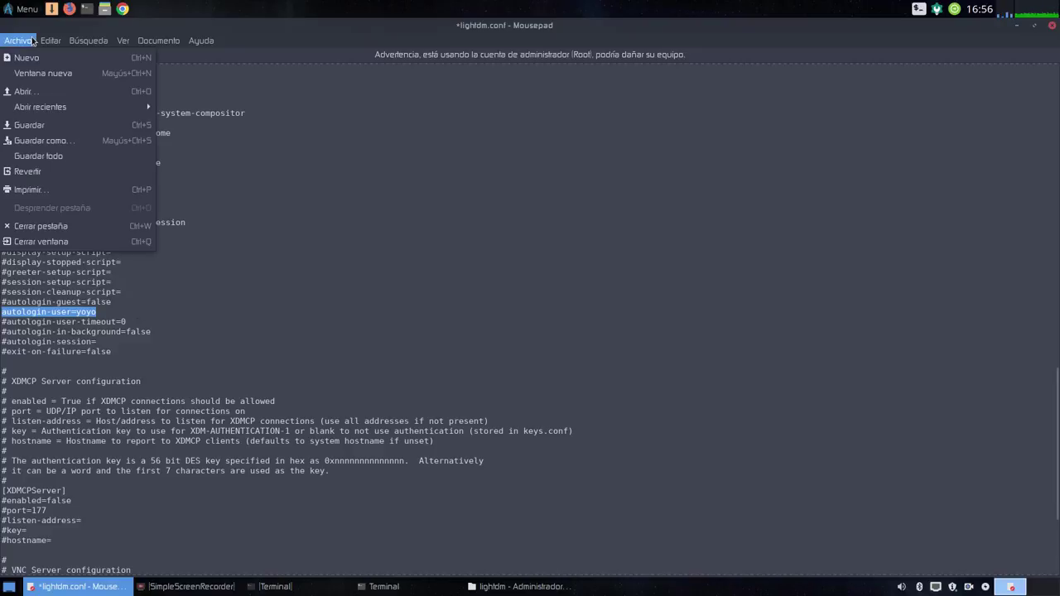
pyautogui.click(33, 125)
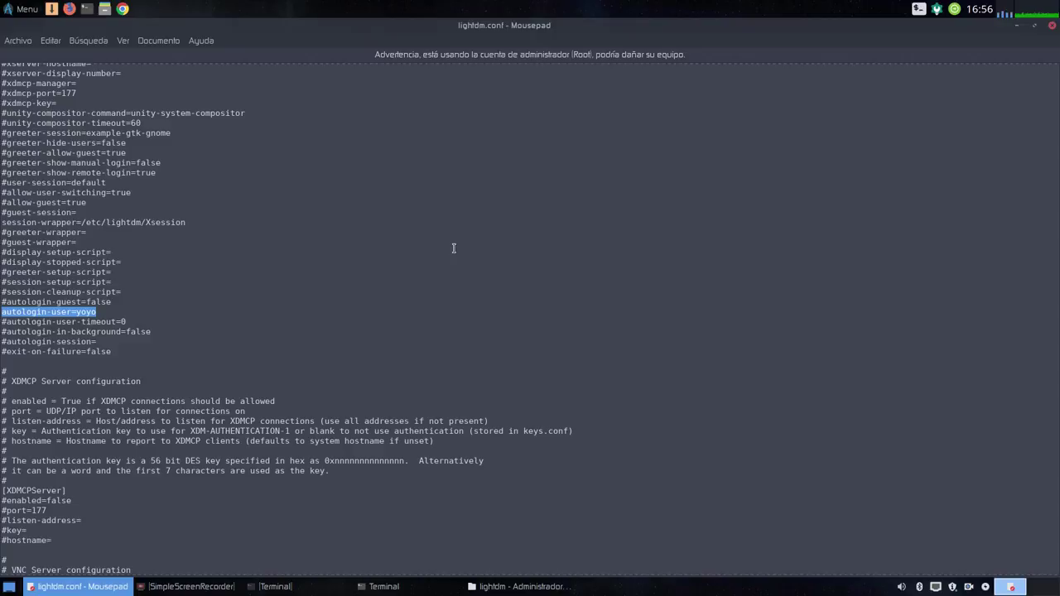
# Disable automatic login by commenting out the autologin-user line with #, removing its user name and saving lightdm.conf.
pyautogui.click(273, 310)
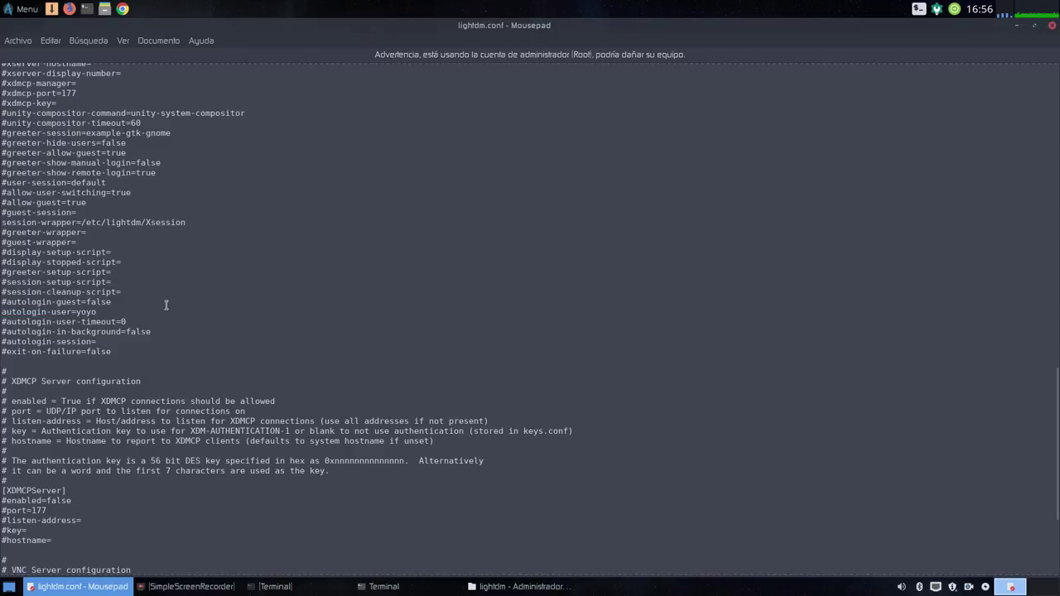
pyautogui.click(3, 312)
pyautogui.write('#')
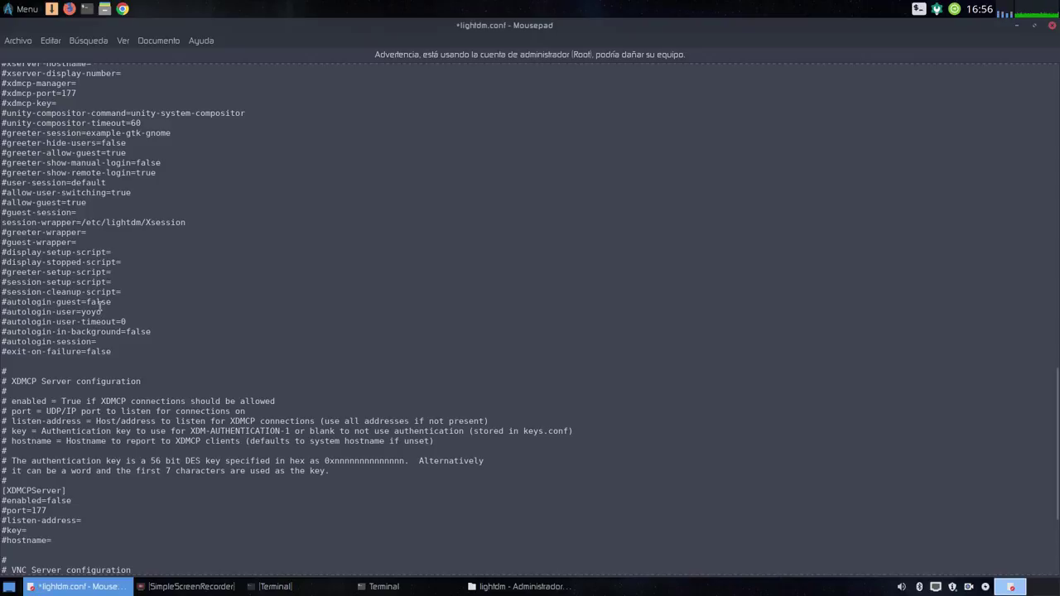
pyautogui.click(103, 312)
pyautogui.press('BackSpace')
pyautogui.press('BackSpace')
pyautogui.press('BackSpace')
pyautogui.press('BackSpace')
pyautogui.click(14, 41)
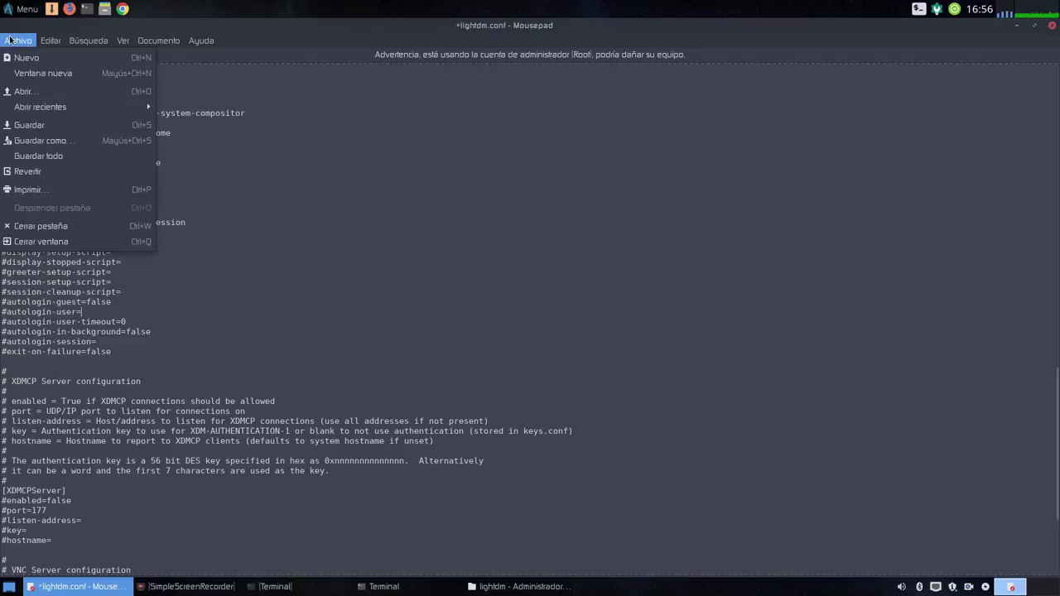
pyautogui.click(22, 124)
pyautogui.click(337, 181)
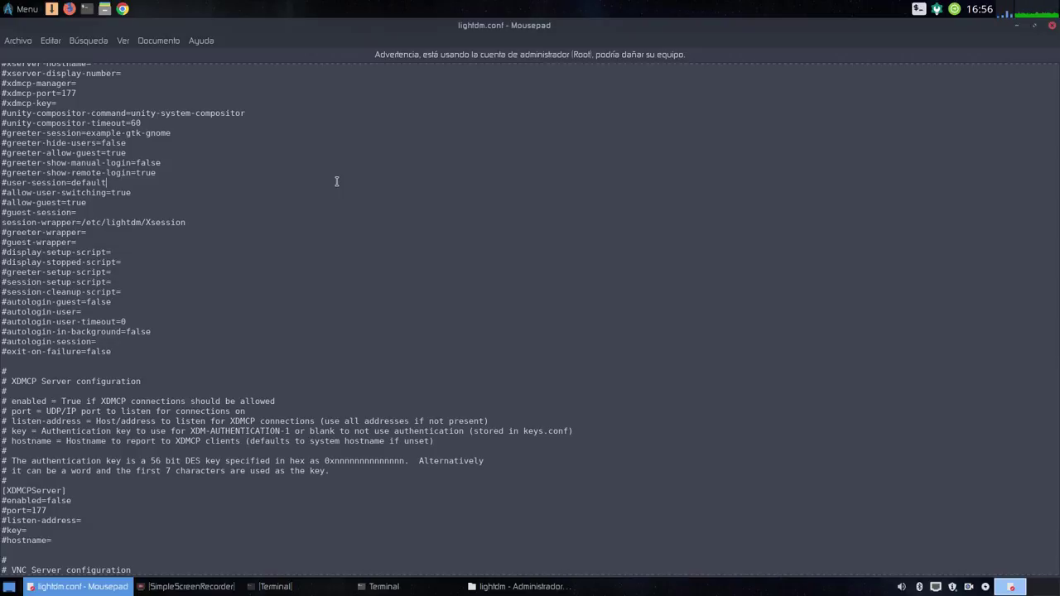
# Close the text editor, the terminal used to launch it and the lightdm file manager window.
pyautogui.click(1051, 25)
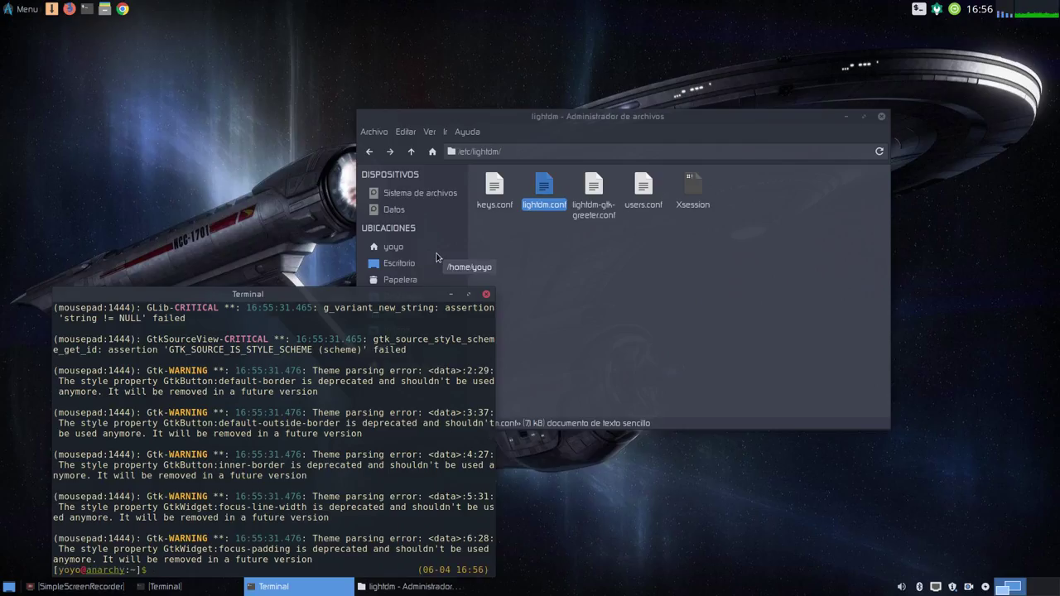
pyautogui.click(486, 294)
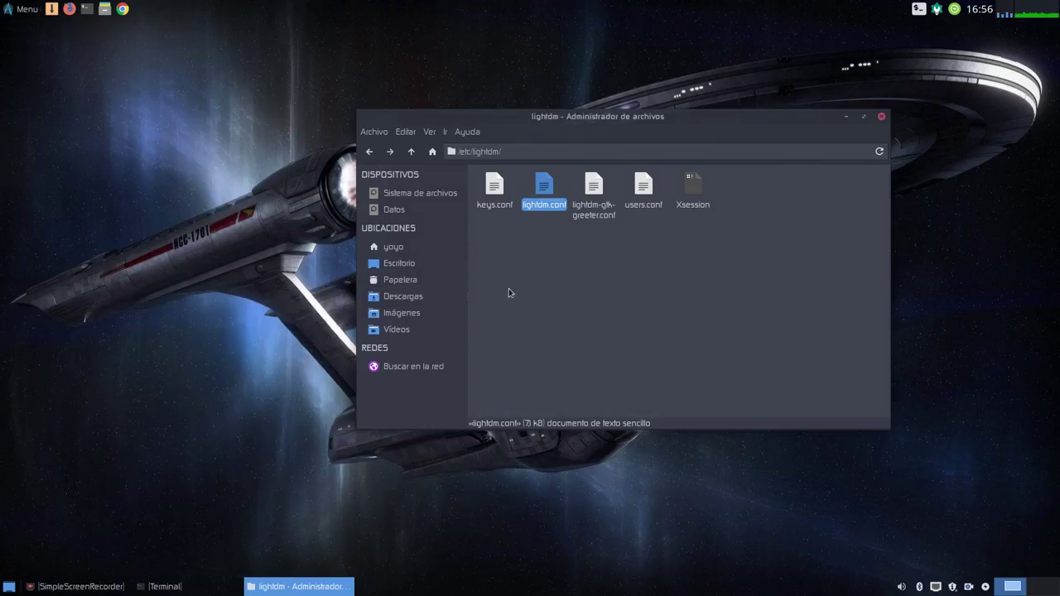
pyautogui.moveTo(776, 118); pyautogui.dragTo(614, 137)
pyautogui.click(717, 141)
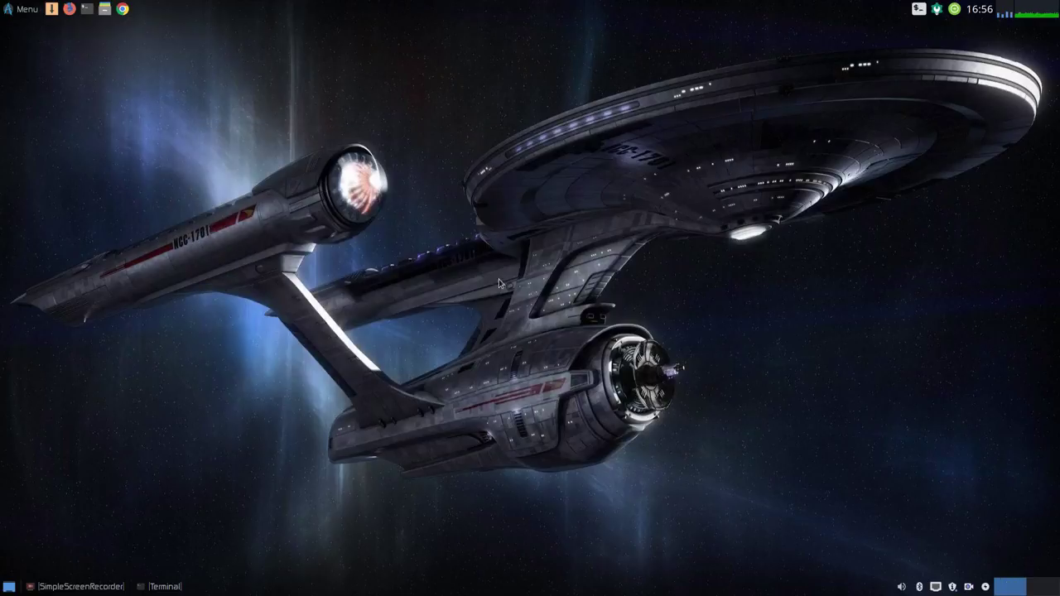
# Switch to the SimpleScreenRecorder window and move it closer to the centre of the desktop.
pyautogui.hotkey('alt', 'Tab')
pyautogui.hotkey('alt', 'Tab')
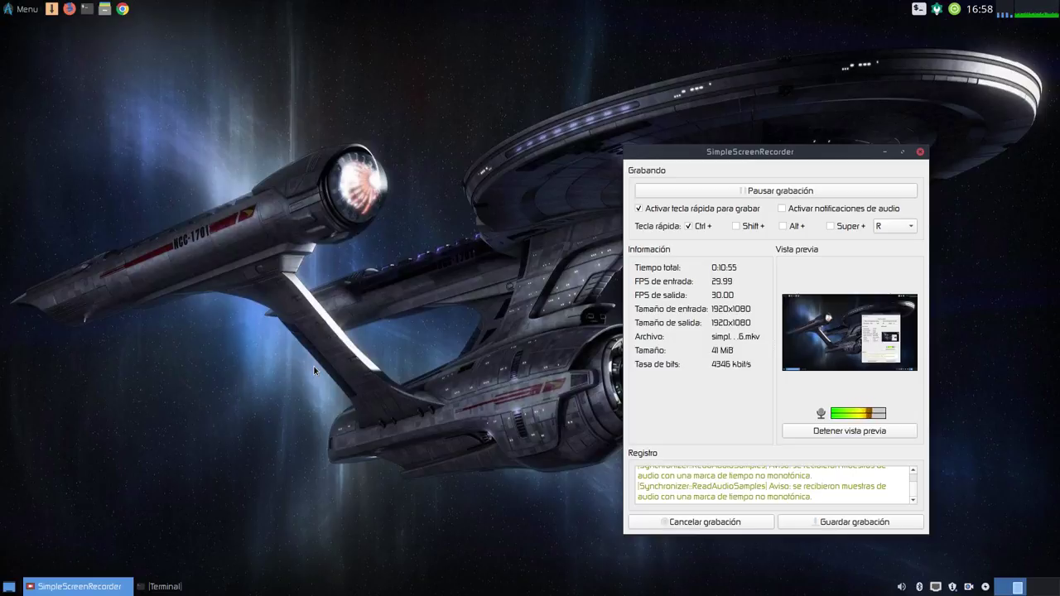
pyautogui.moveTo(774, 159); pyautogui.dragTo(650, 61)
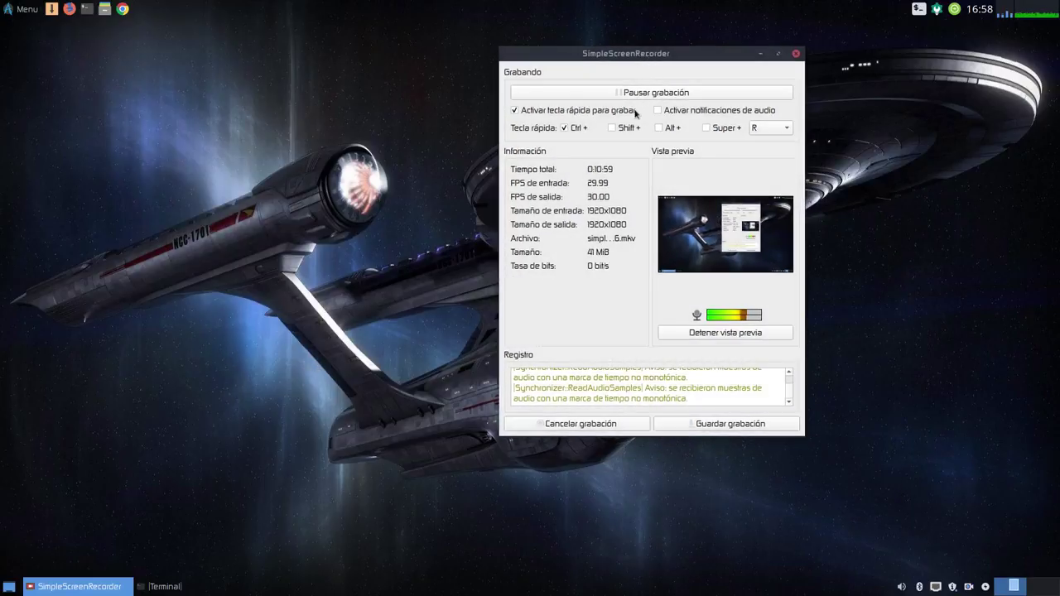